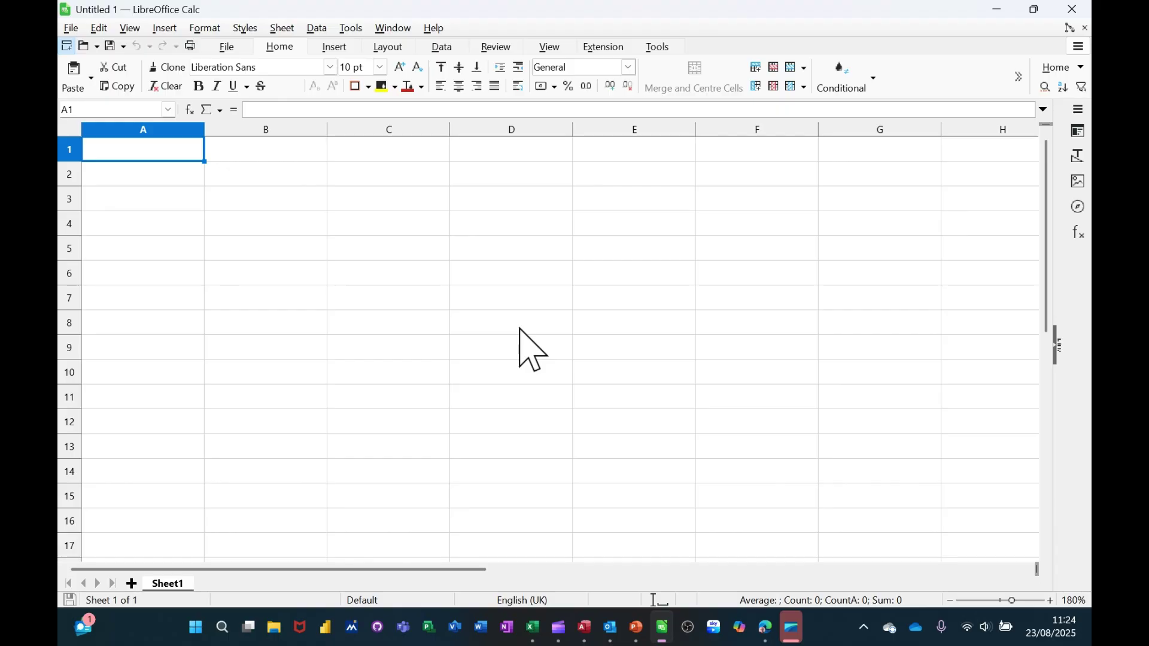
Enter the county headings Yorkshire, Durham and Northumberland in A1, B1 and C1
type("Yor")
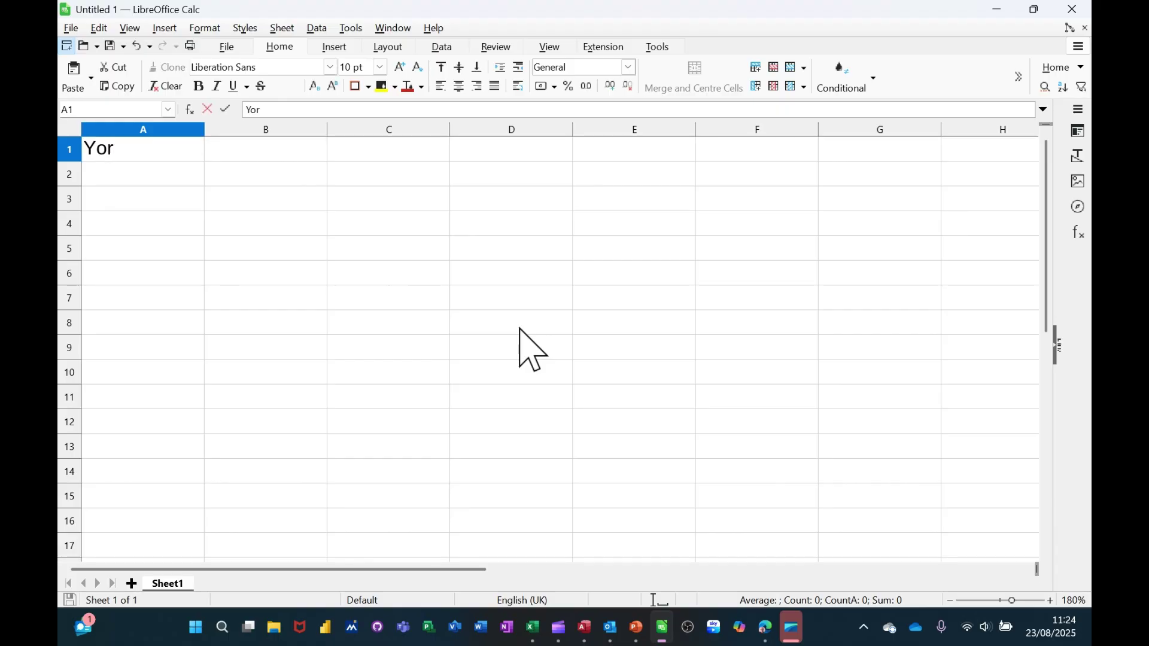
type("kshire")
key("Tab")
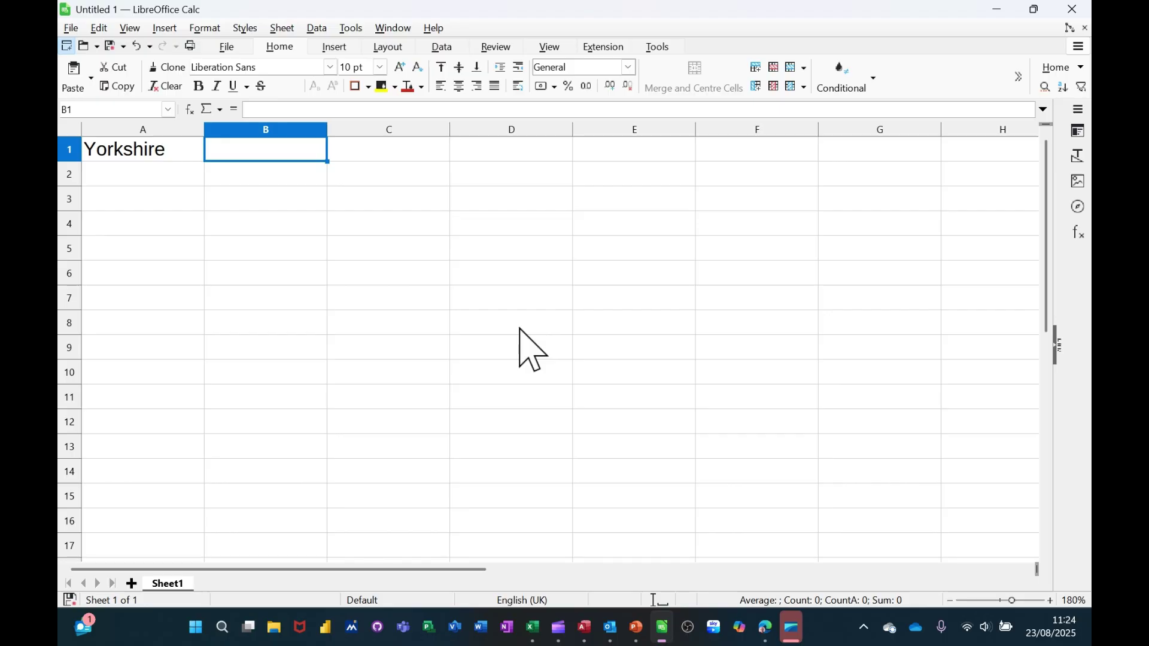
type("D")
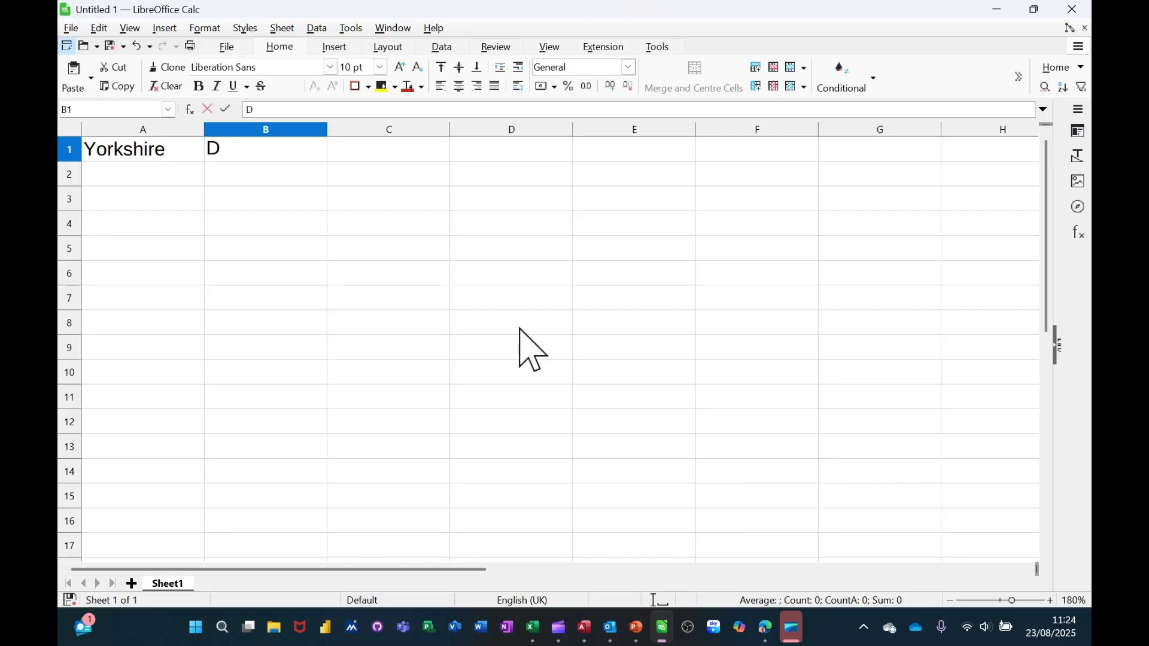
type("urha")
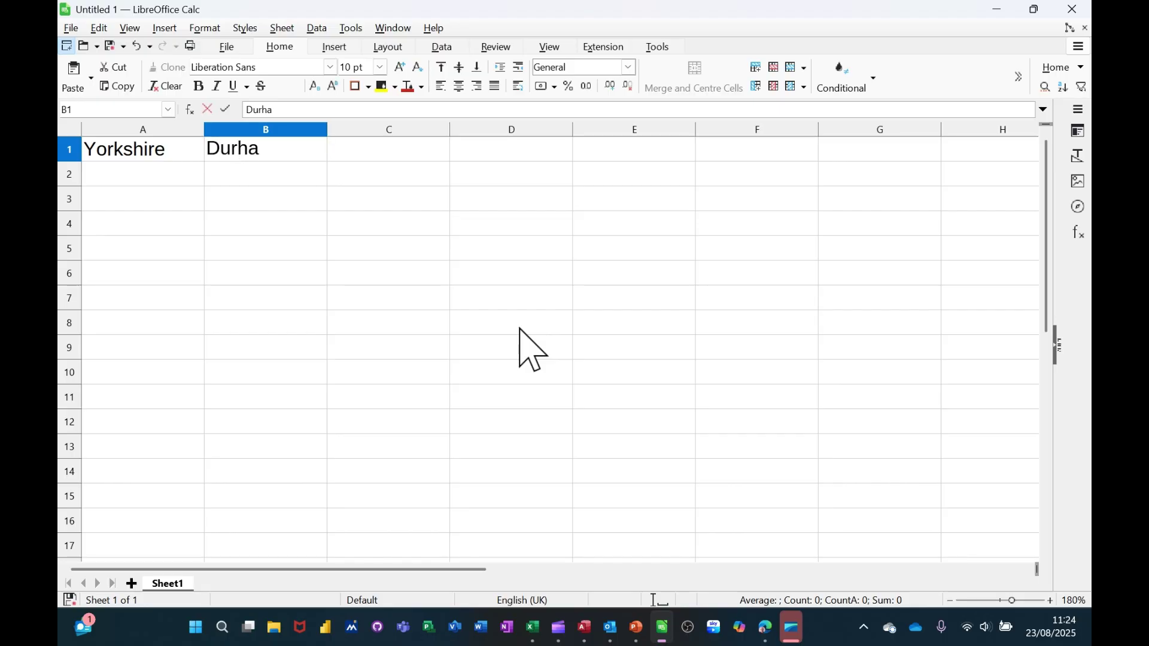
type("m")
key("Tab")
type("N")
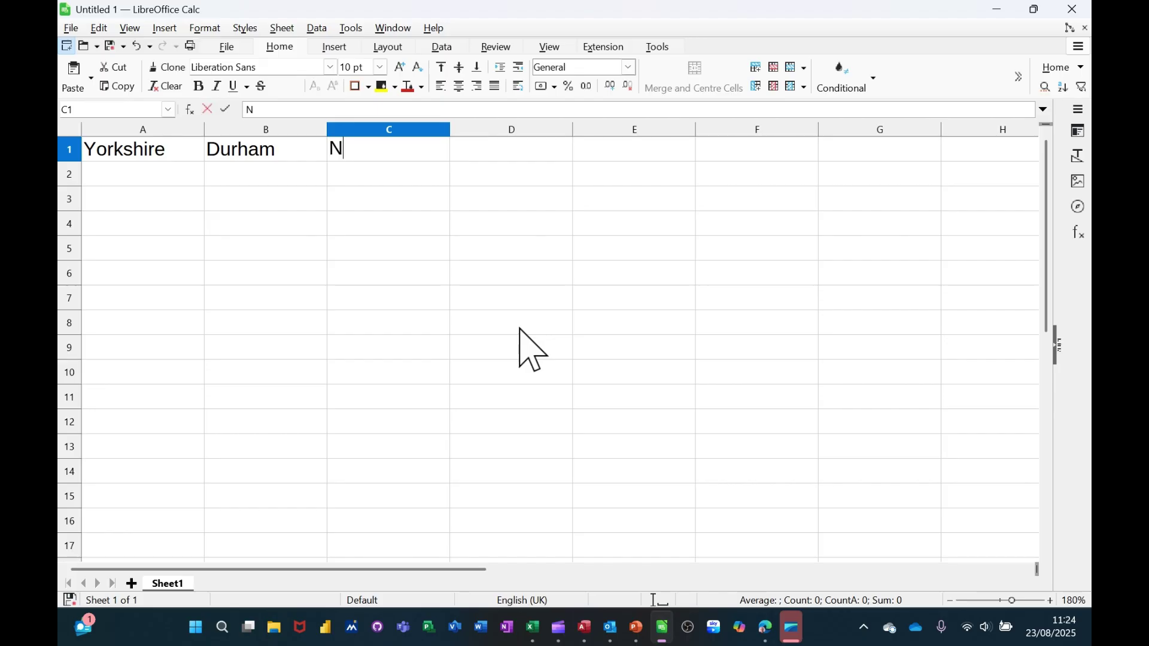
type("orthum")
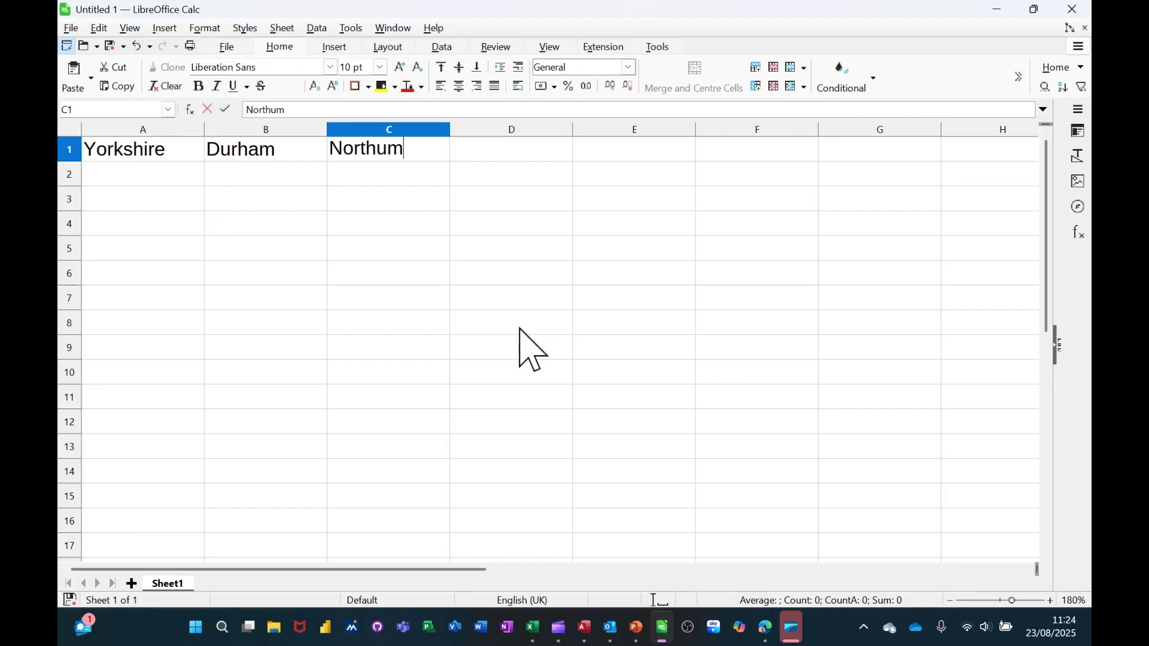
type("berland")
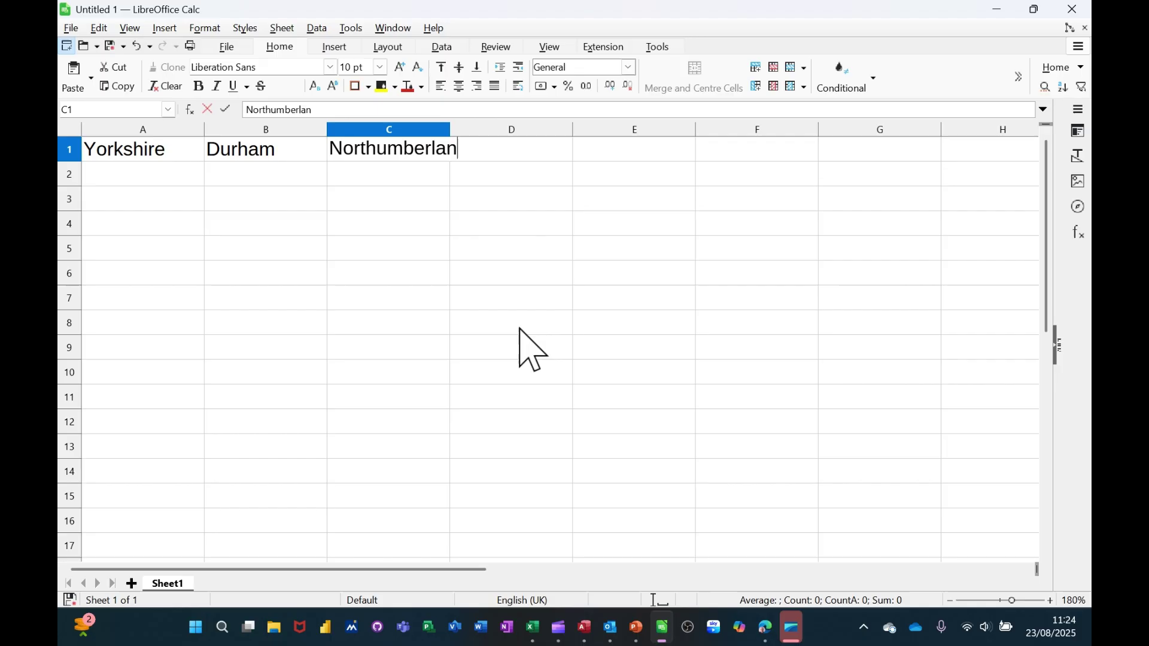
key("Return")
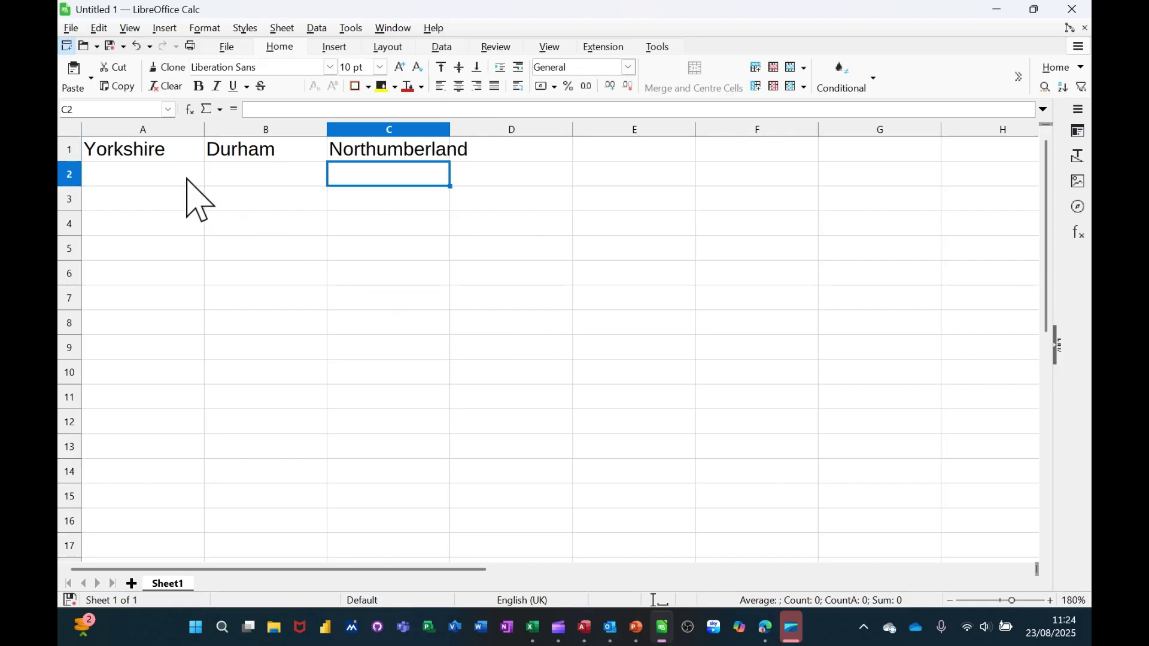
Select A1:C1 and define it as the named range County via the Name Box
left_click(147, 153)
left_click_drag(148, 152, 365, 171)
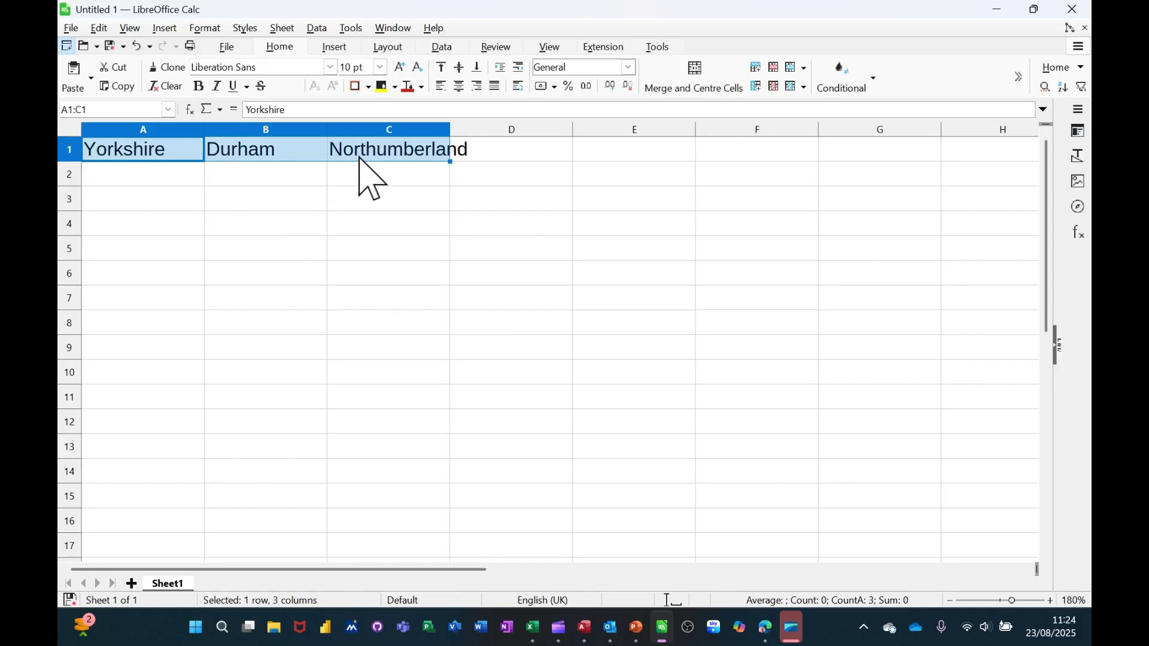
left_click(108, 110)
type("Coui")
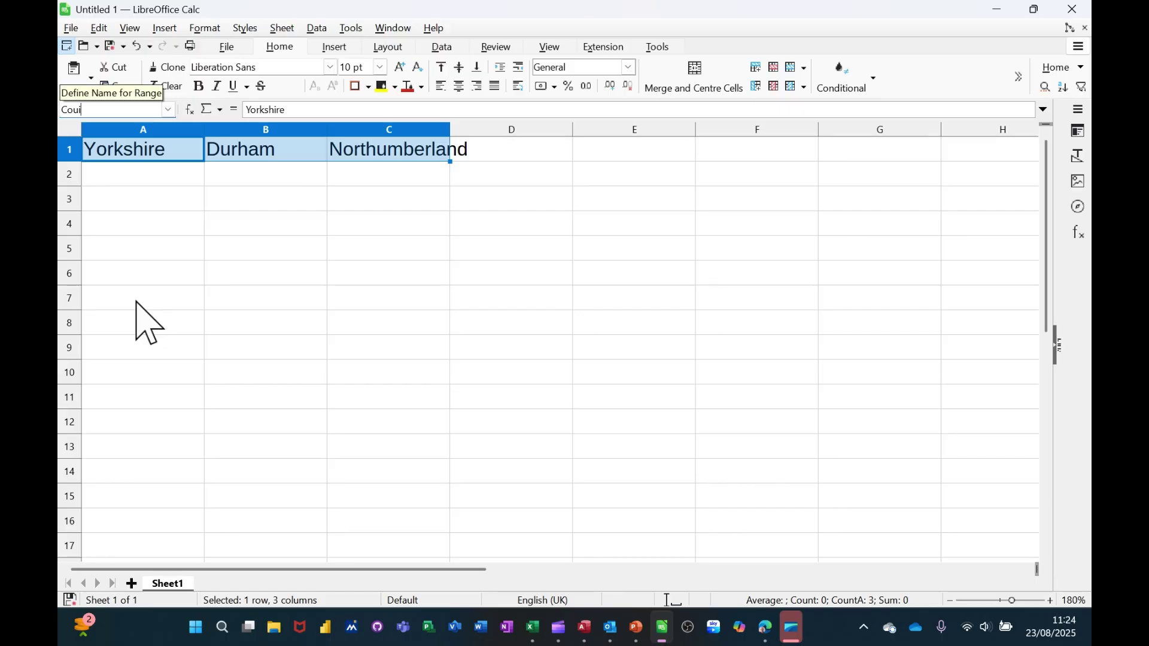
type("t")
key("Return")
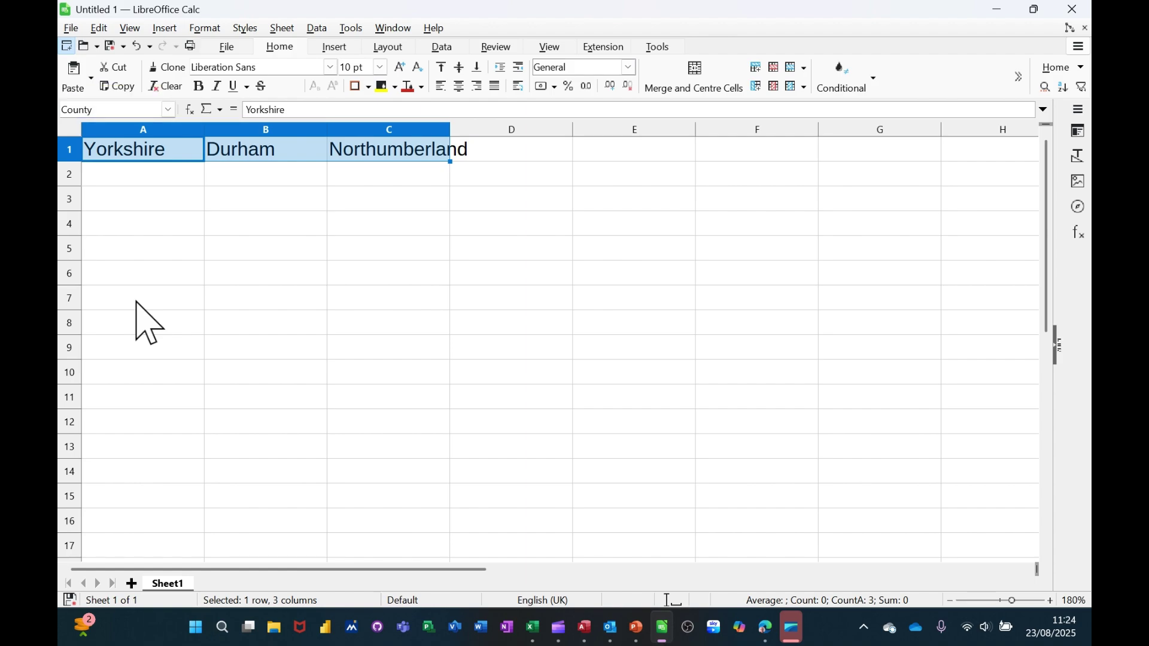
Give the county headings in A1:C1 a black background
left_click(382, 89)
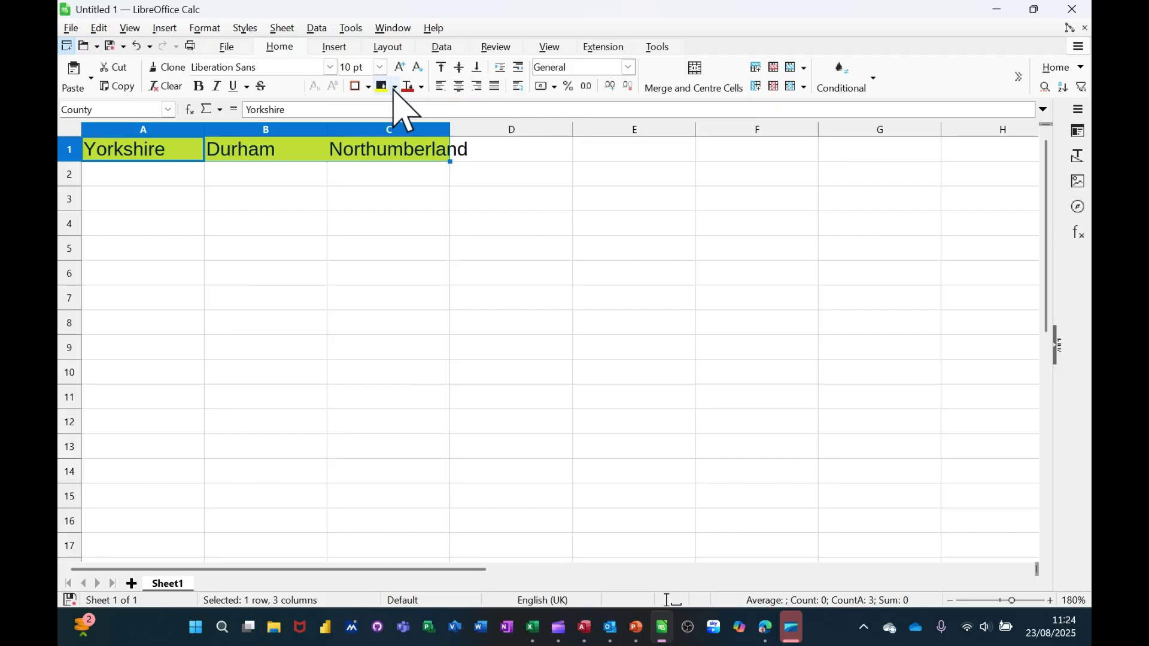
left_click(395, 87)
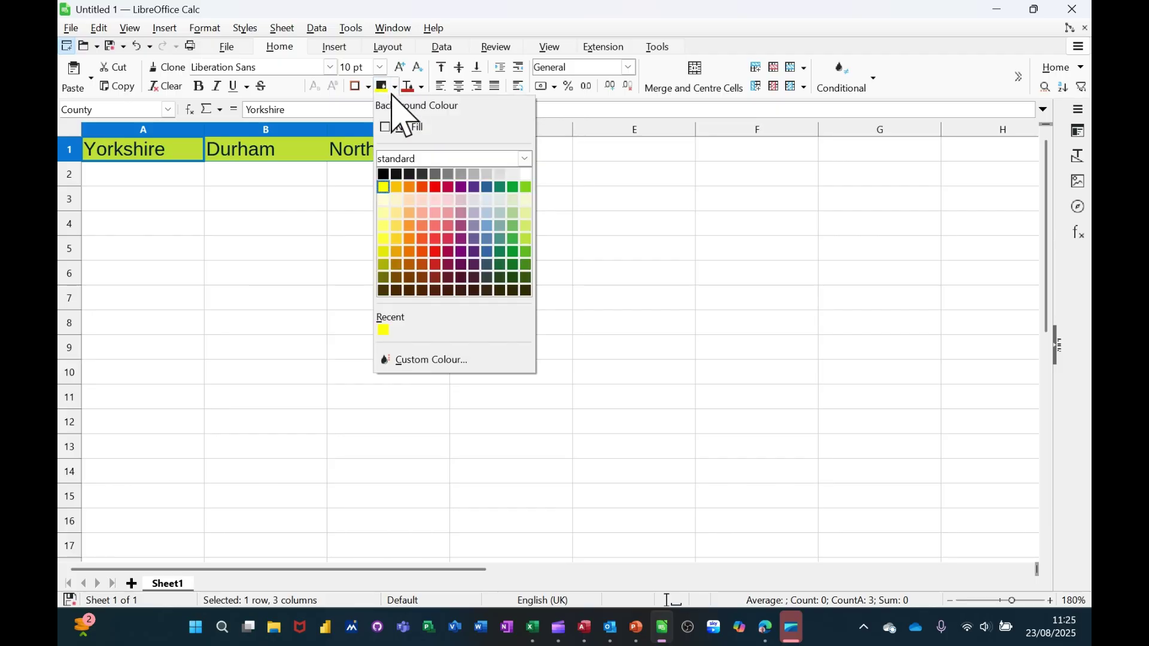
left_click(395, 174)
Fill cell A2 with a gold background
left_click(145, 176)
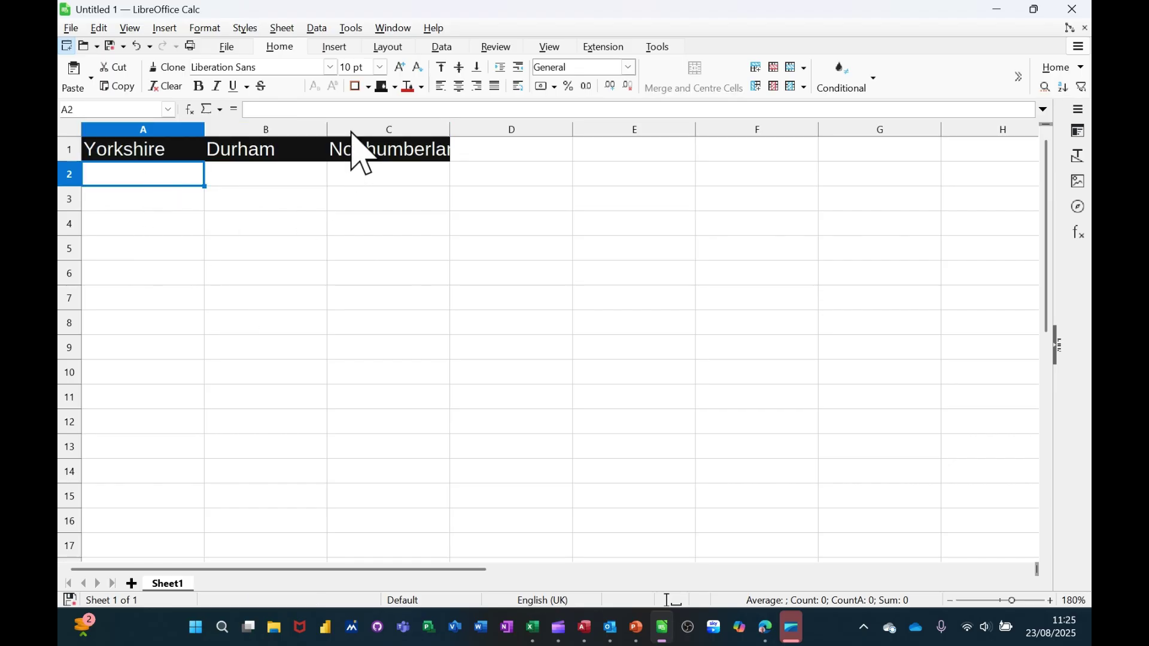
left_click(395, 87)
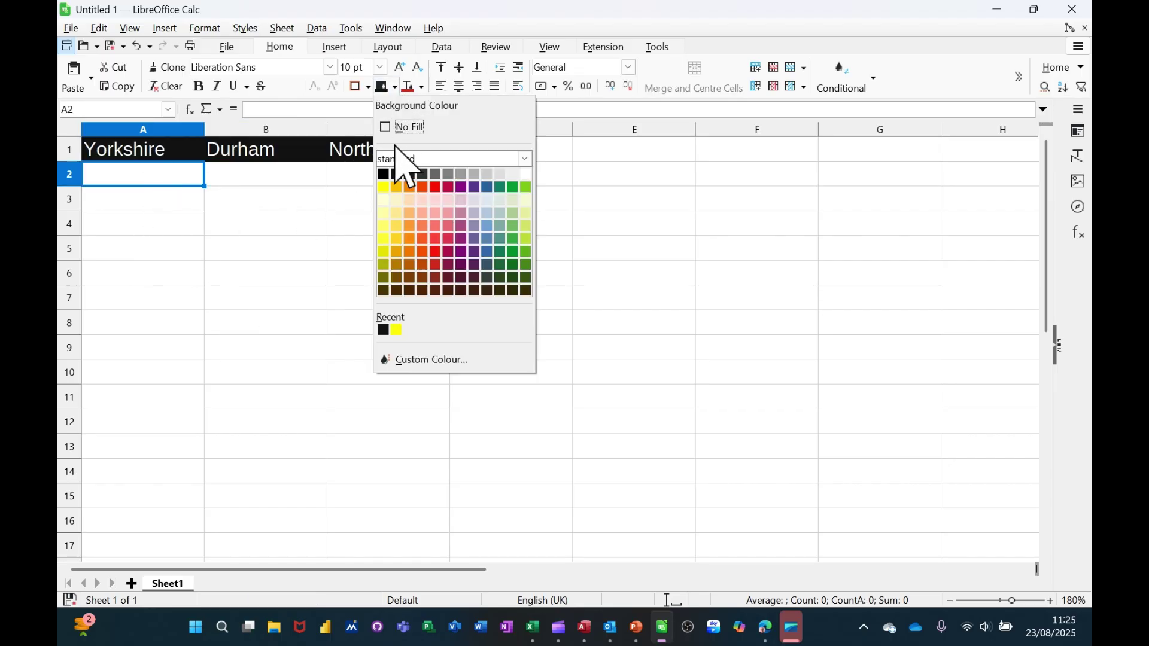
left_click(396, 188)
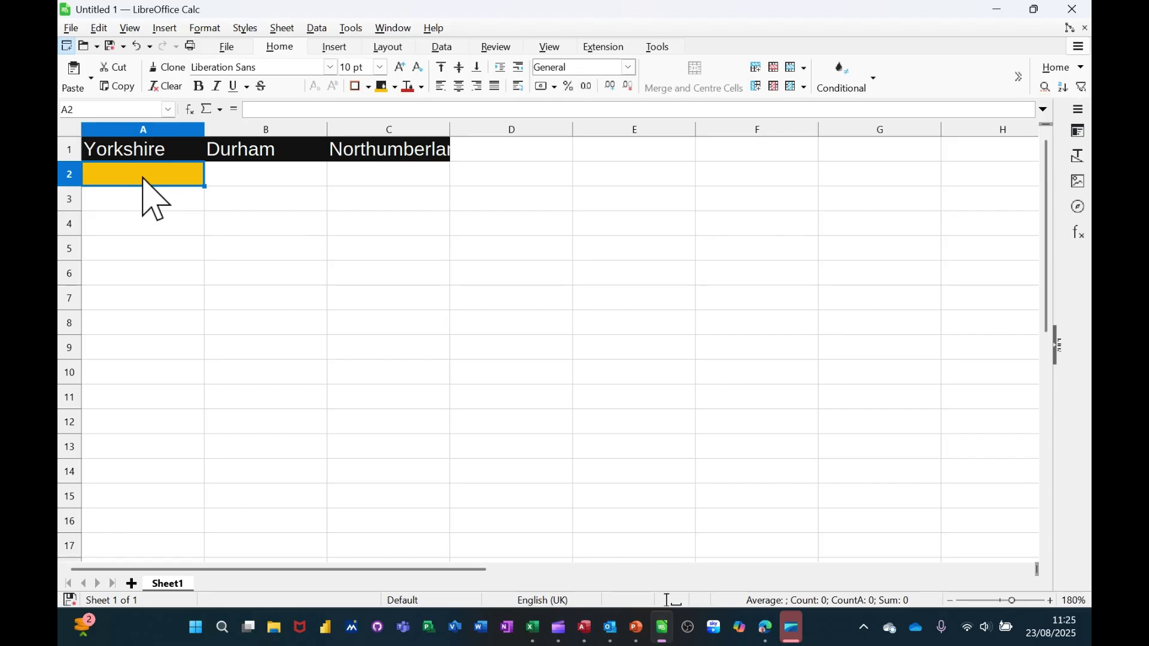
Enter Leeds, Keighley, Bradford and Bingley in A2:A5 and fill A3:A5 gold
type("Leeds")
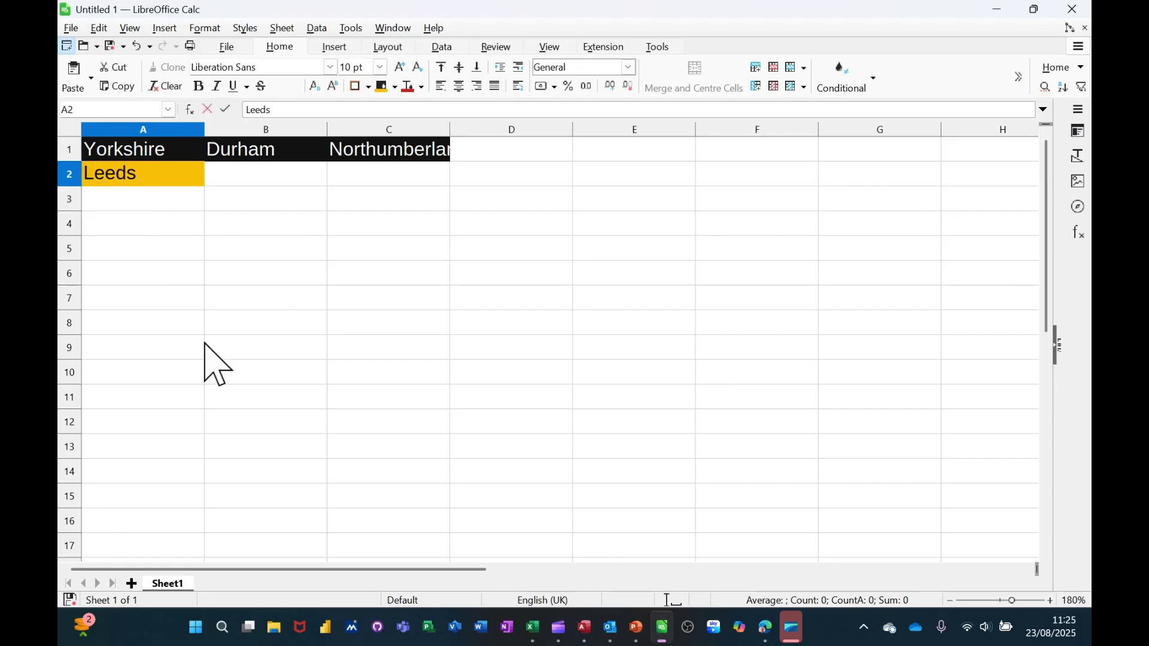
key("Return")
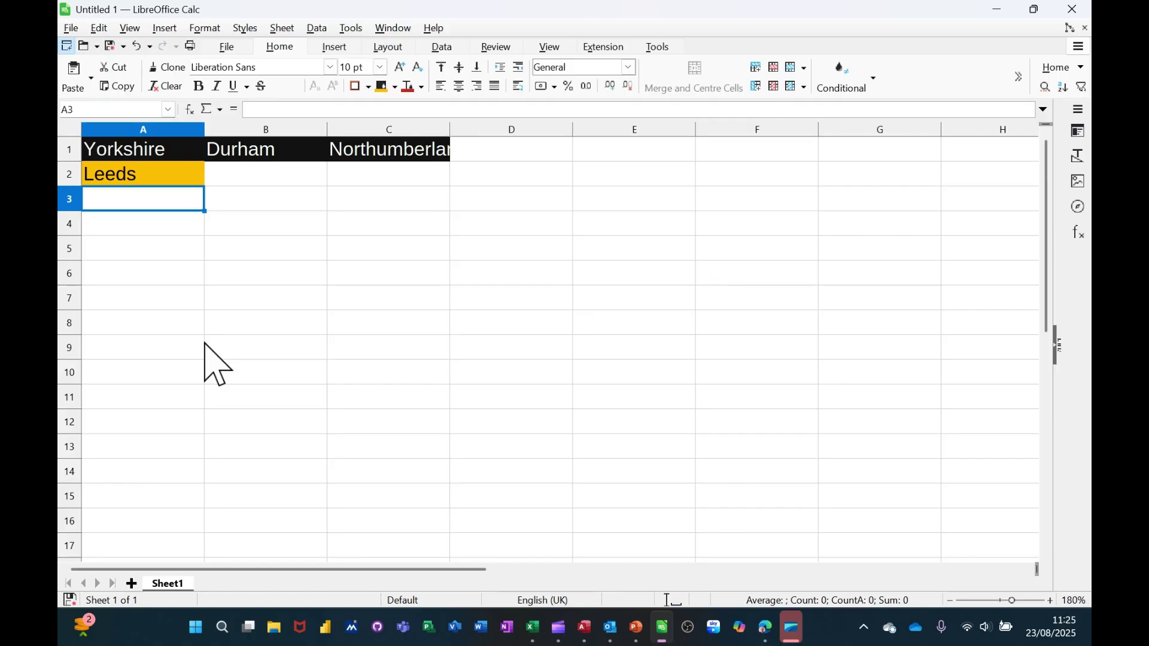
type("Kei")
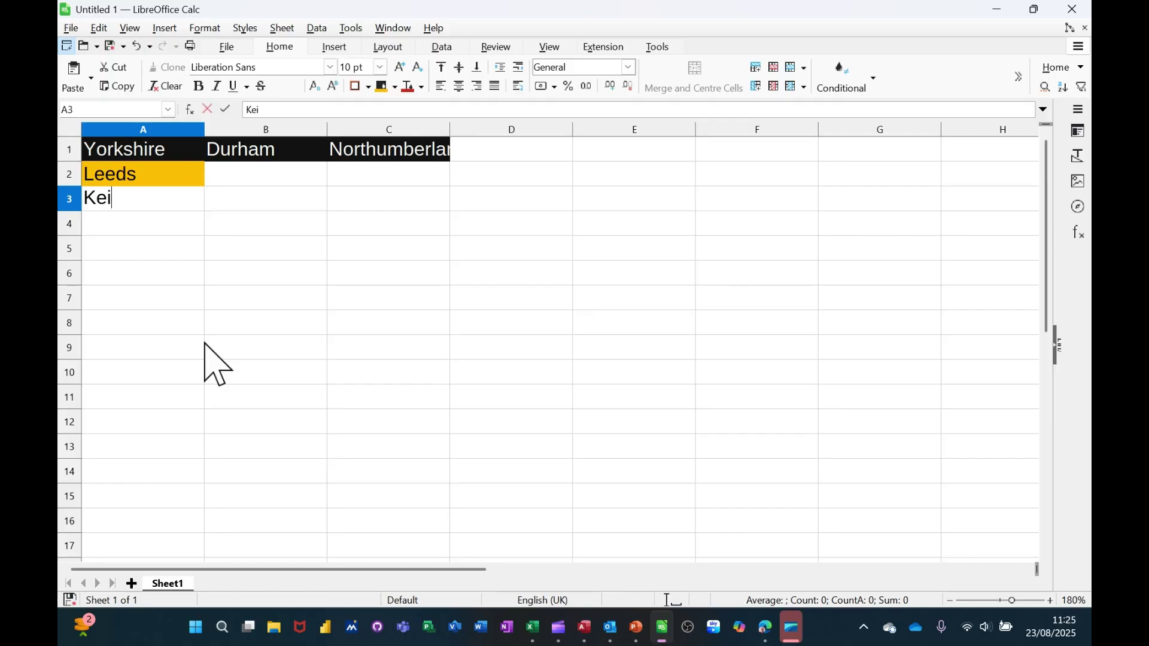
type("ghley")
key("Return")
type("Bradford")
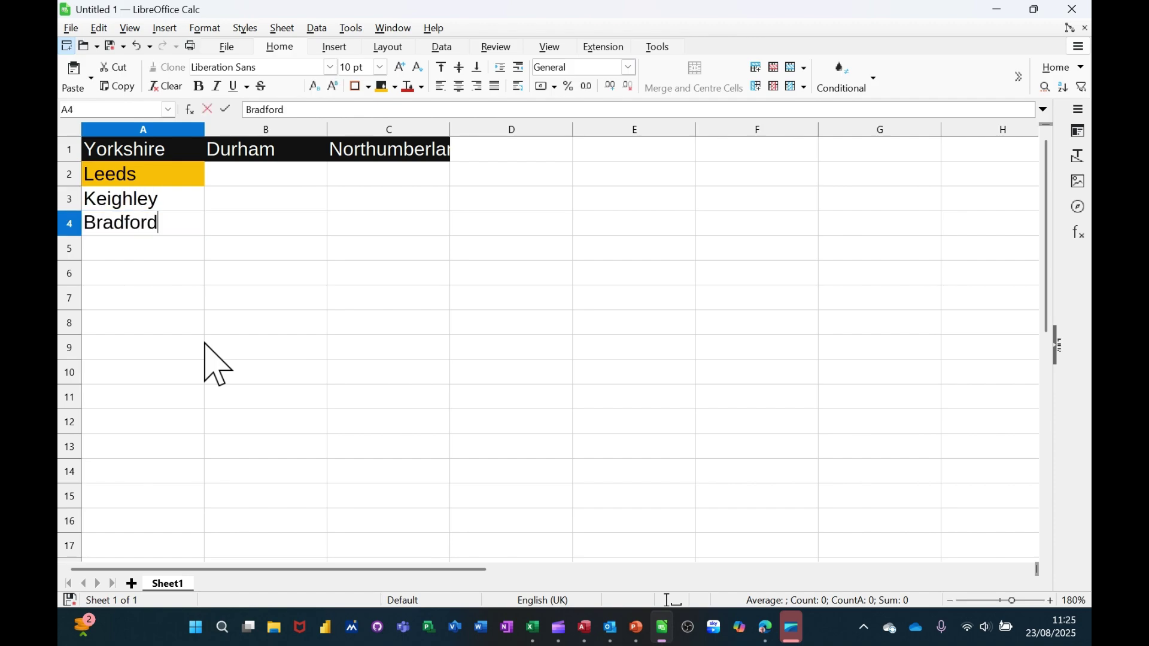
key("Return")
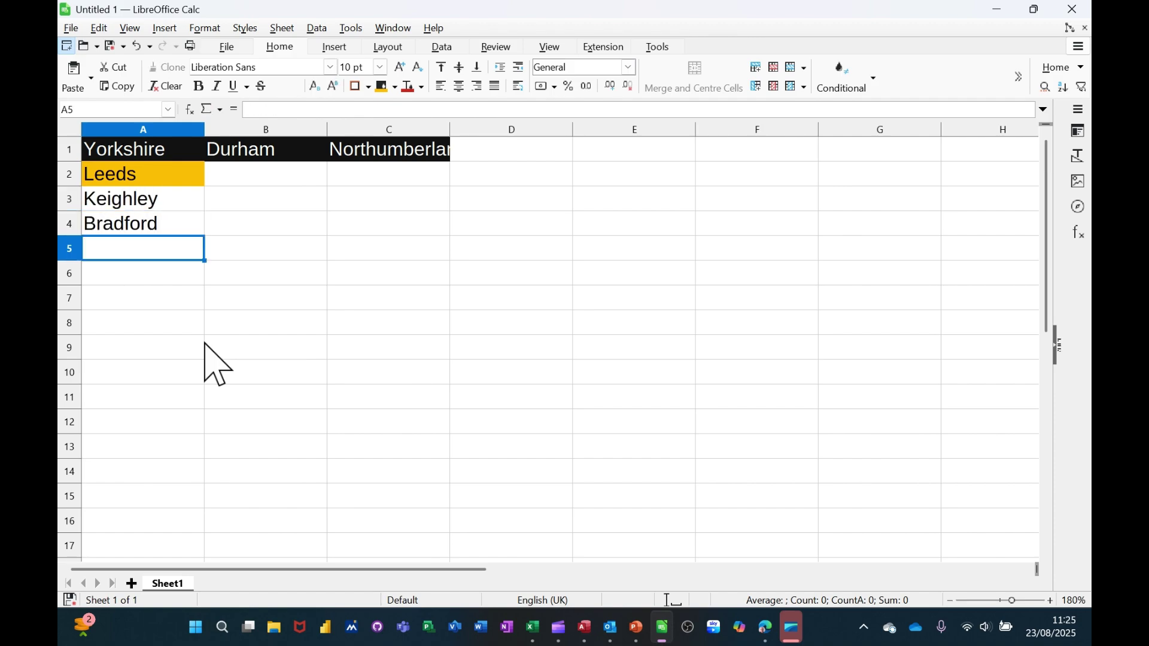
type("B")
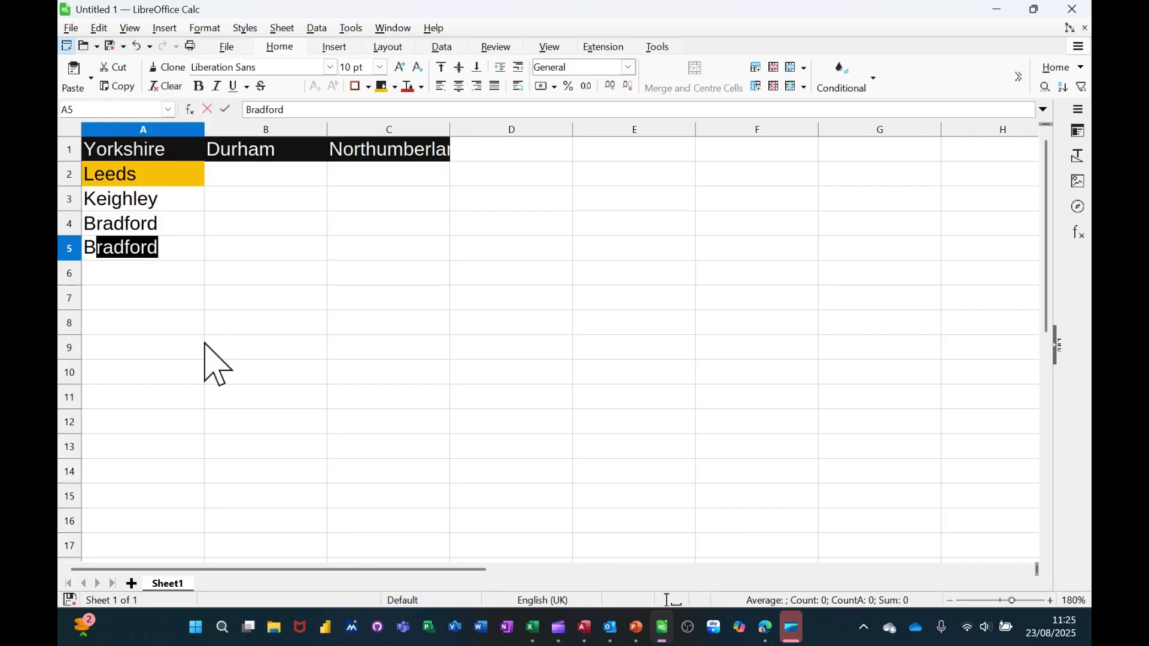
type("ing")
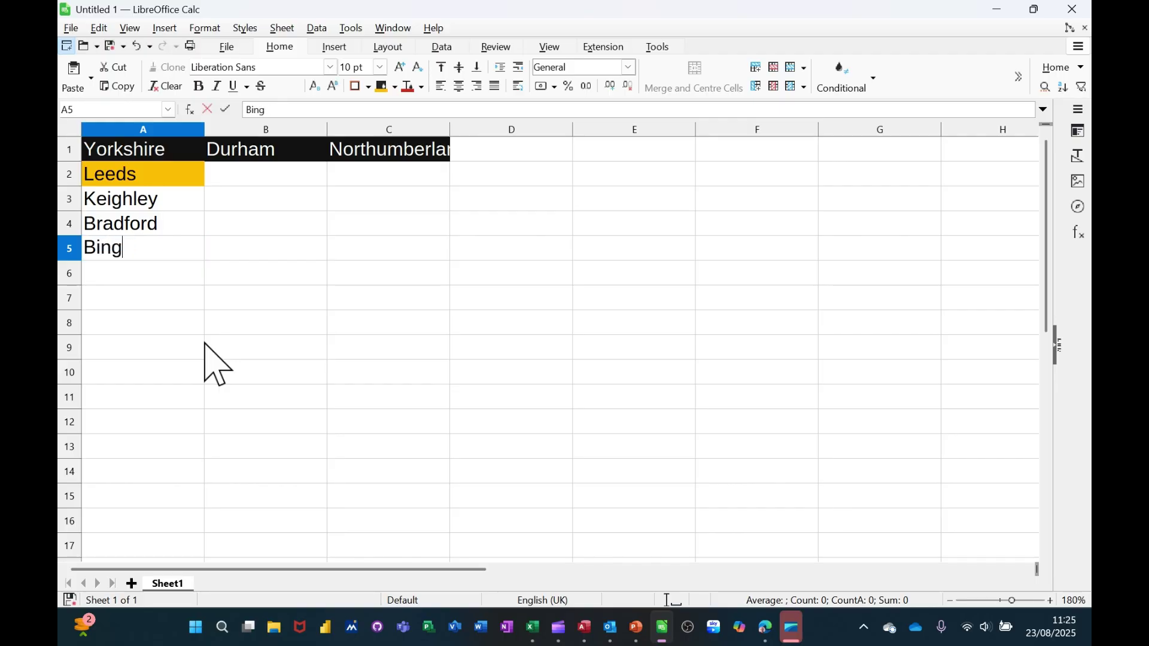
type("ley")
left_click_drag(151, 205, 151, 242)
left_click(382, 87)
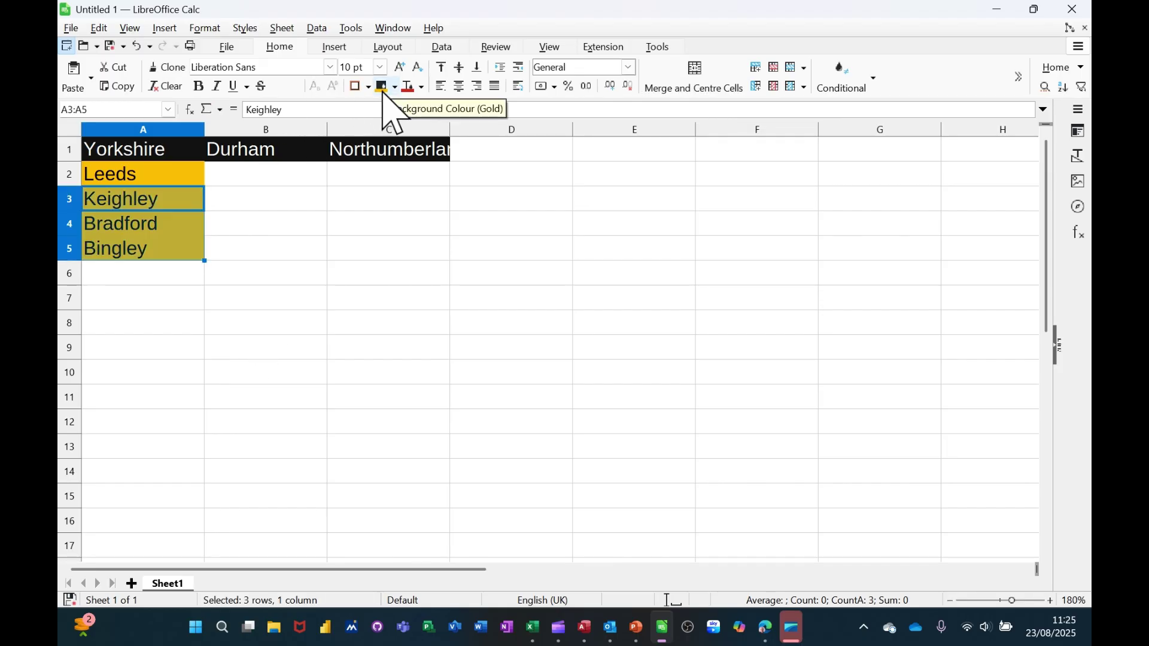
Type the Durham towns Durham, Stanley, Seaham and Consett down B2:B5
left_click(264, 180)
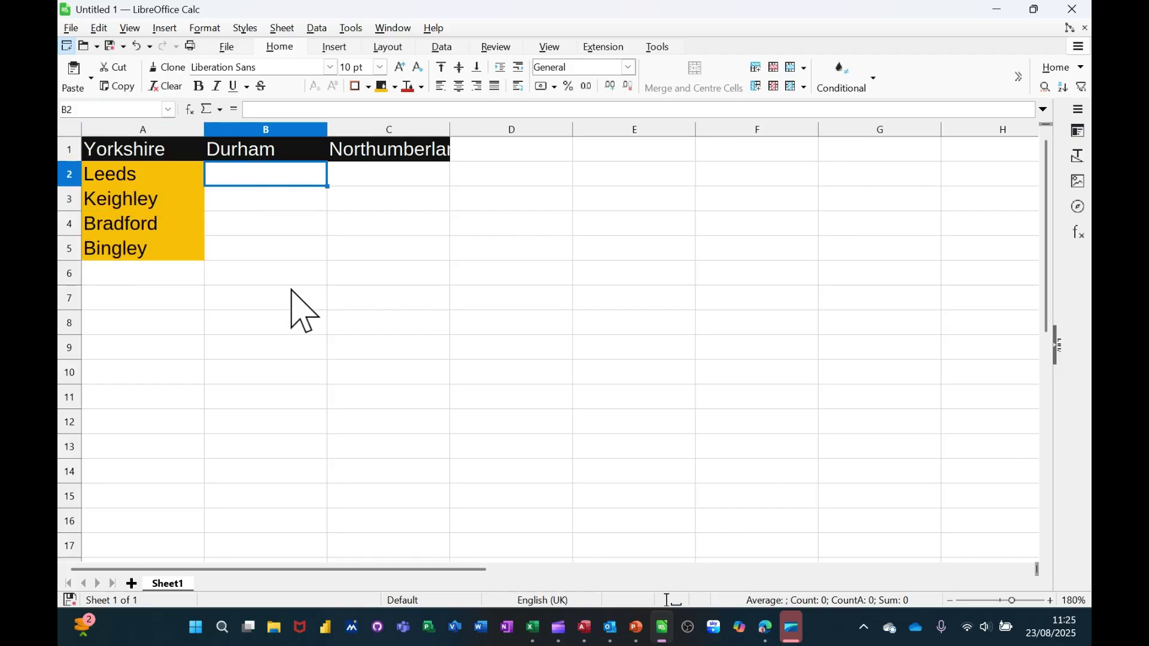
type("Durh")
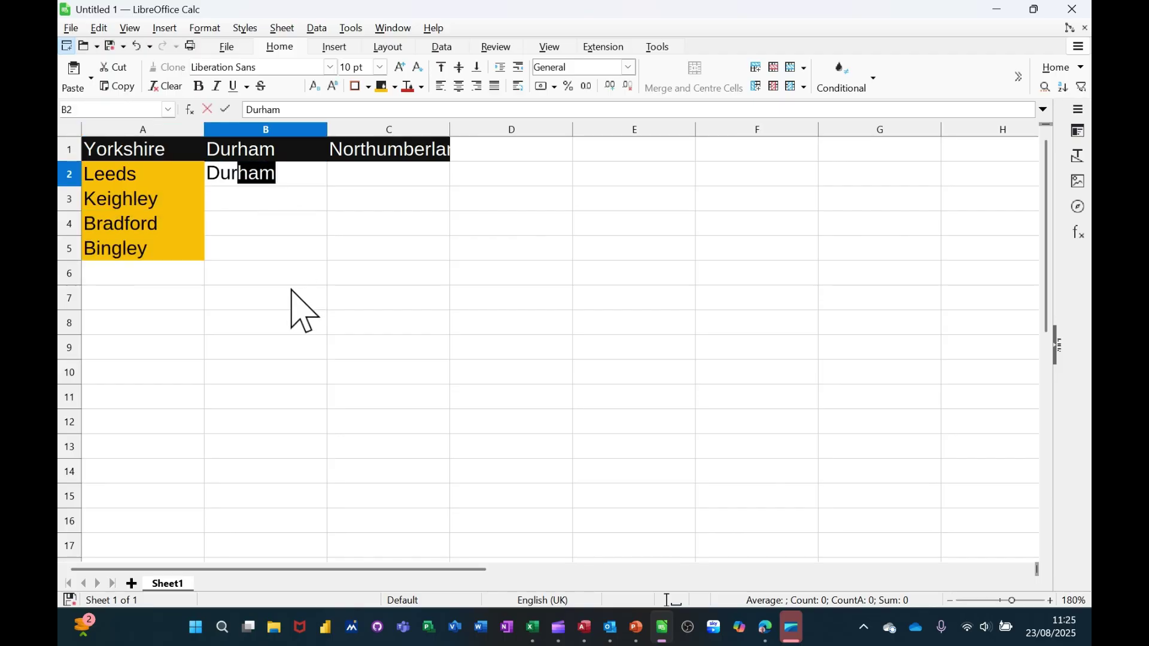
type("am")
key("Return")
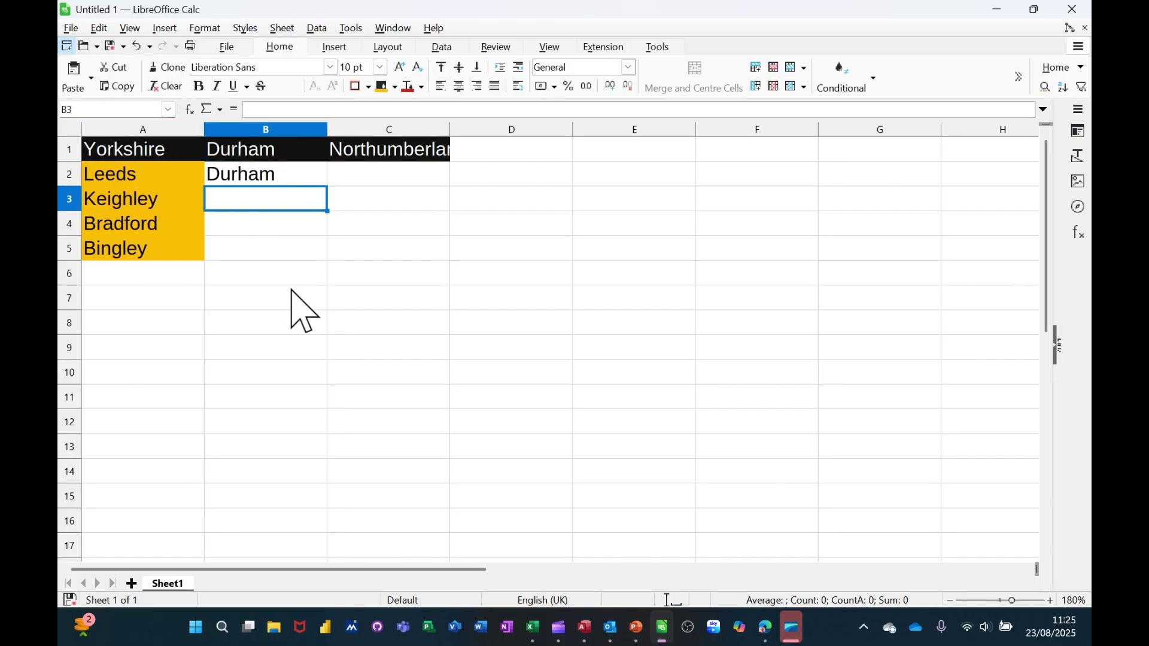
type("Sta")
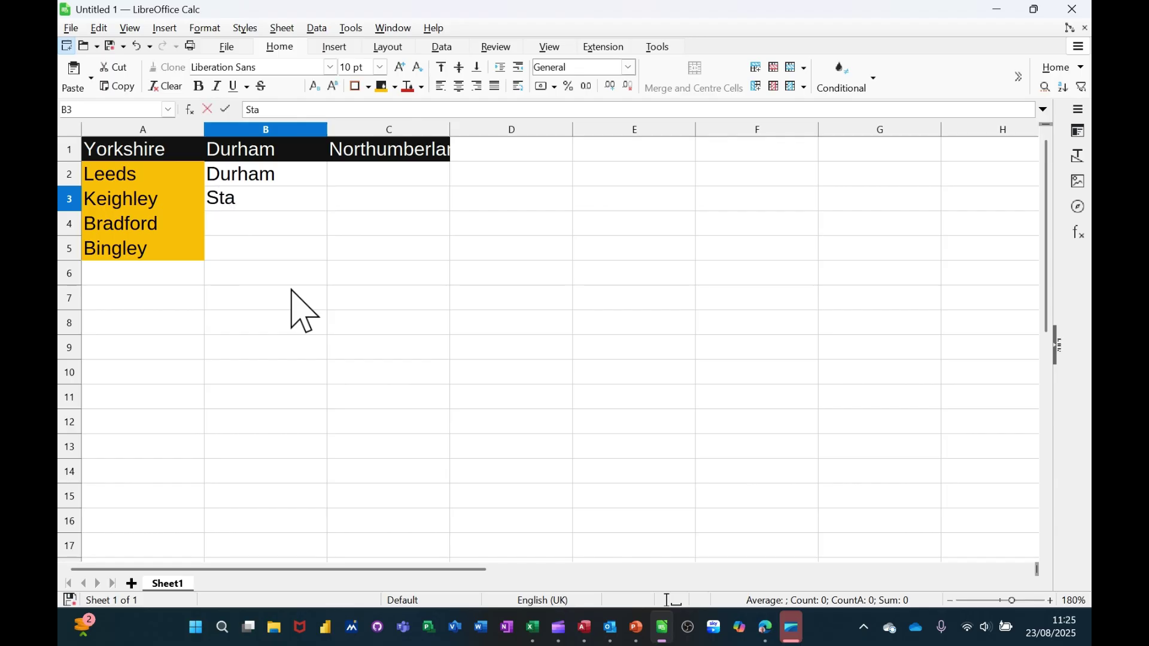
type("nley")
key("Return")
type("Sea")
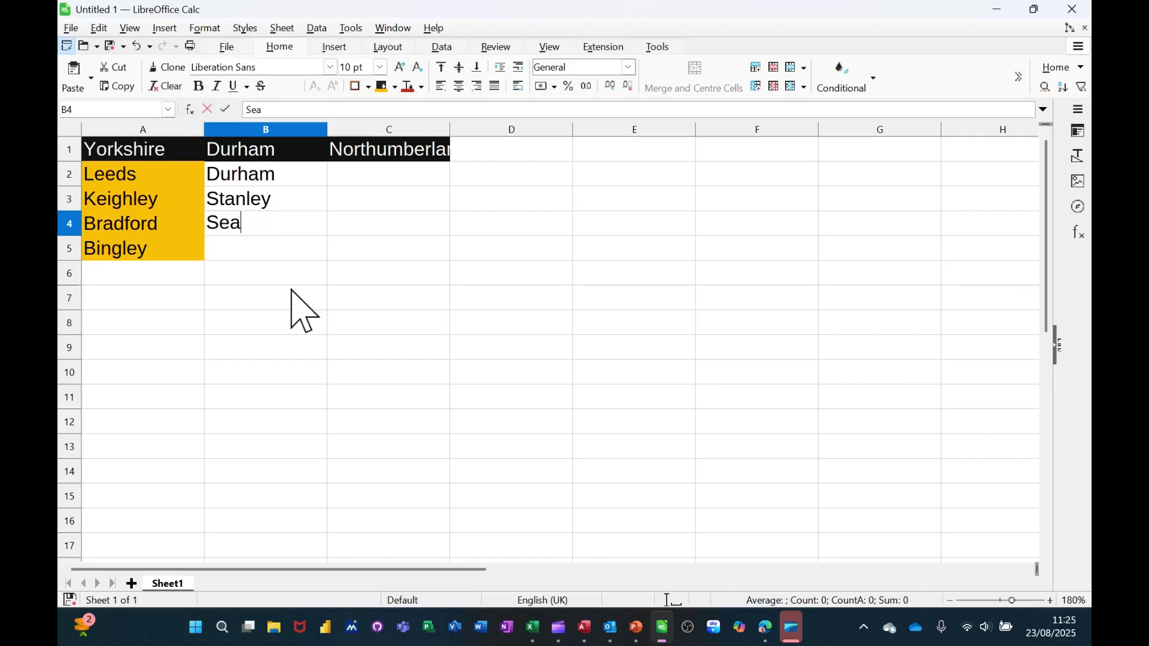
type("ham")
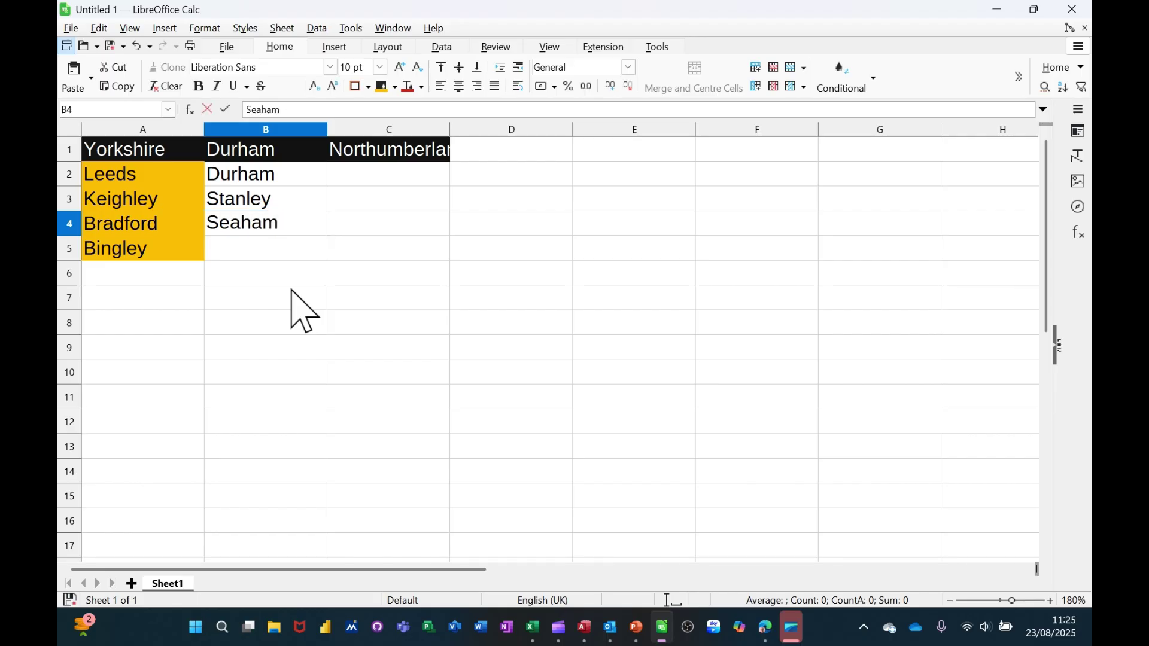
key("Return")
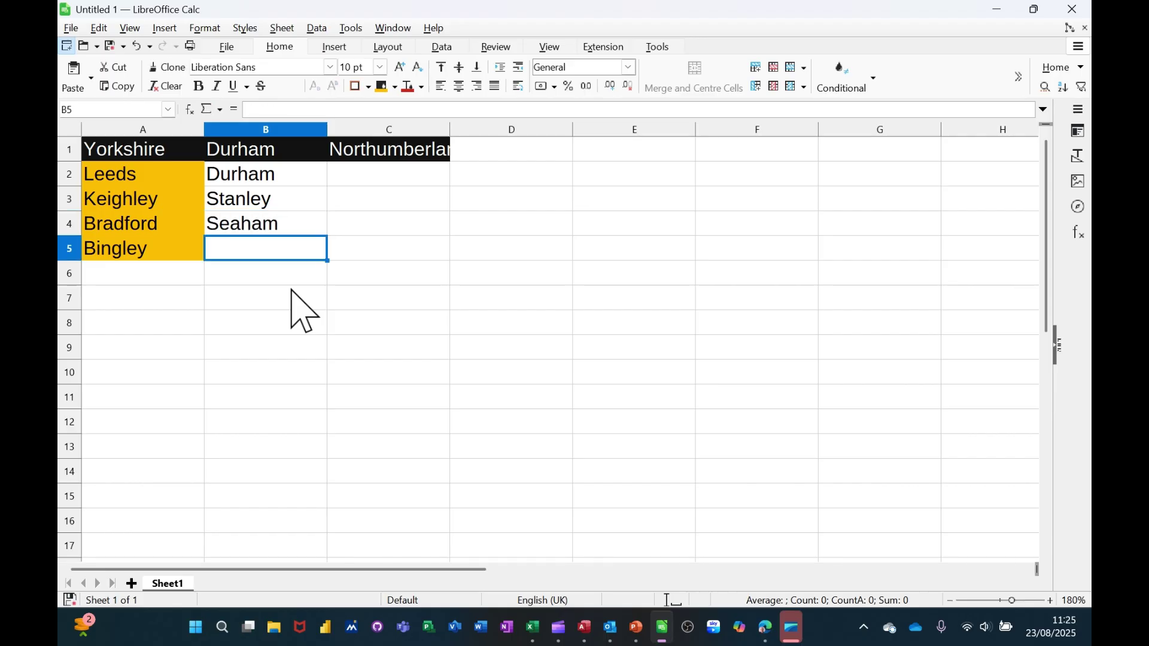
type("Conse")
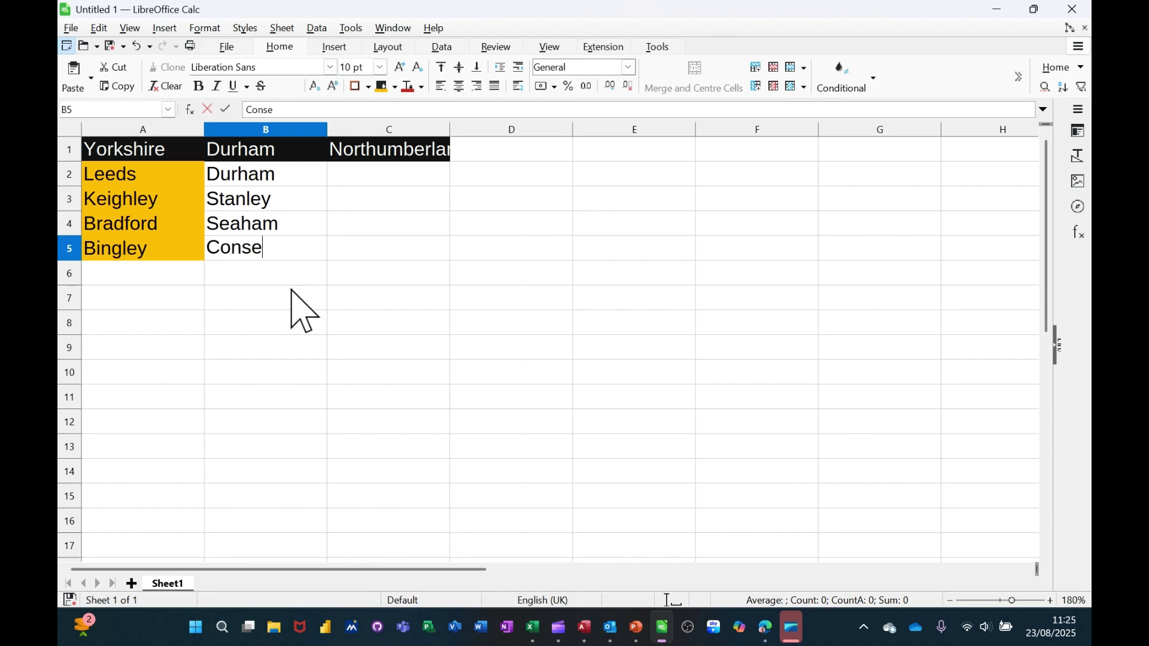
type("tt")
Fill the Durham towns in B2:B5 with lime green
left_click(274, 181)
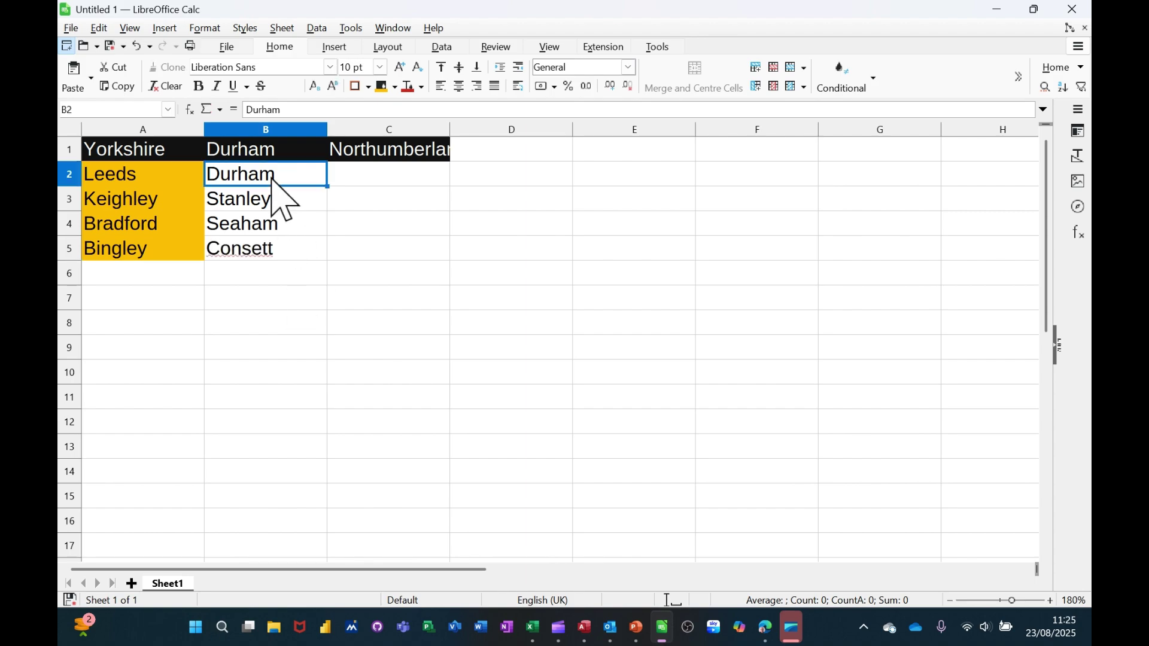
left_click_drag(273, 179, 277, 257)
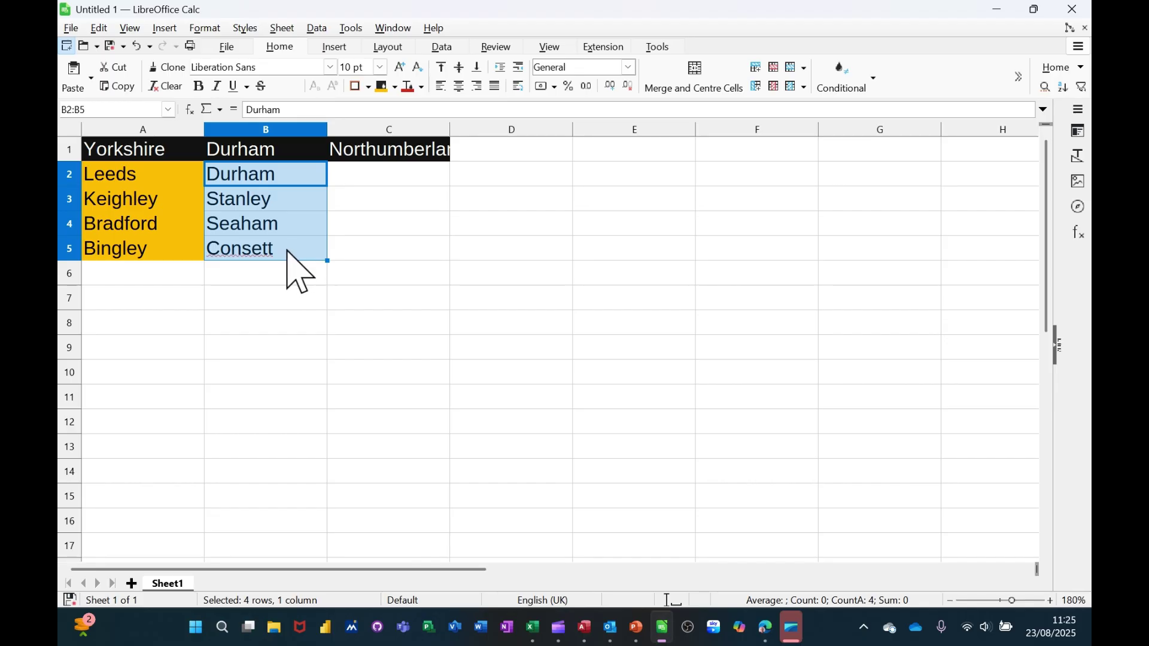
left_click(395, 87)
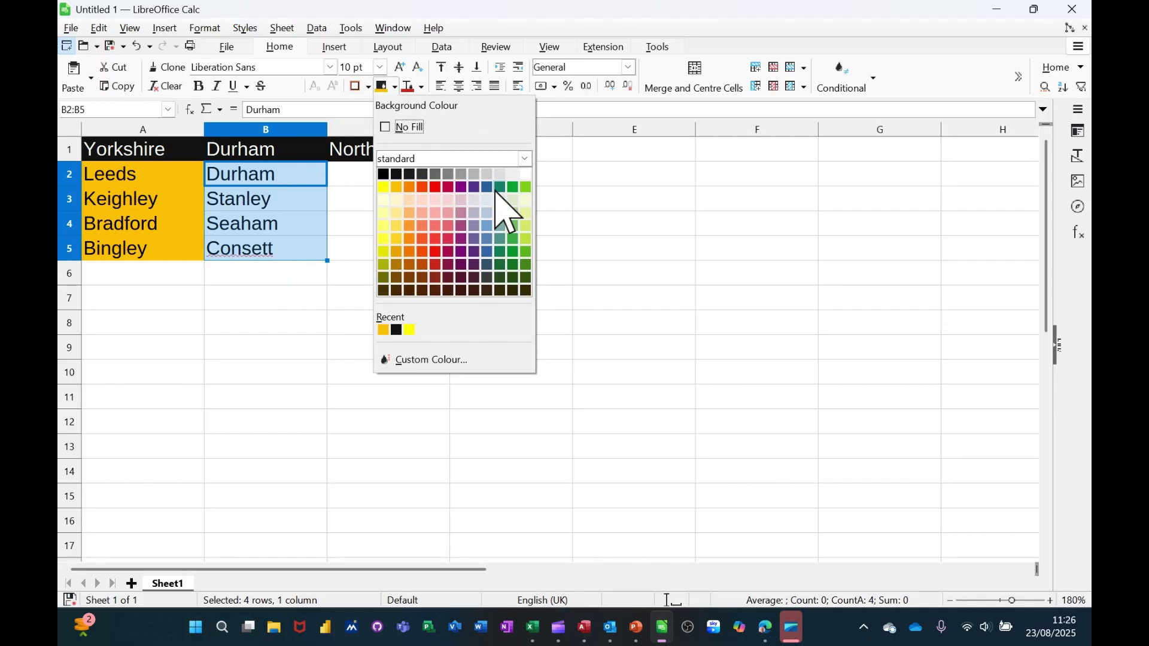
left_click(526, 187)
Enter Blyth, Cramlington, Ashington and Hexham in C2:C5 under Northumberland
left_click(374, 175)
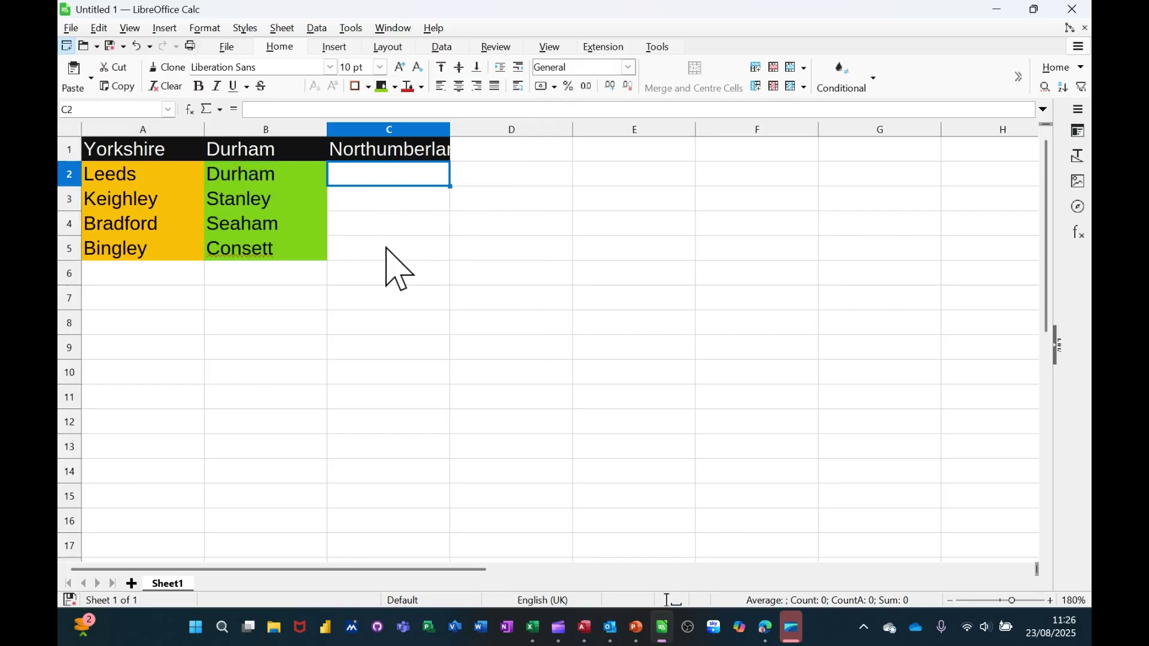
type("B")
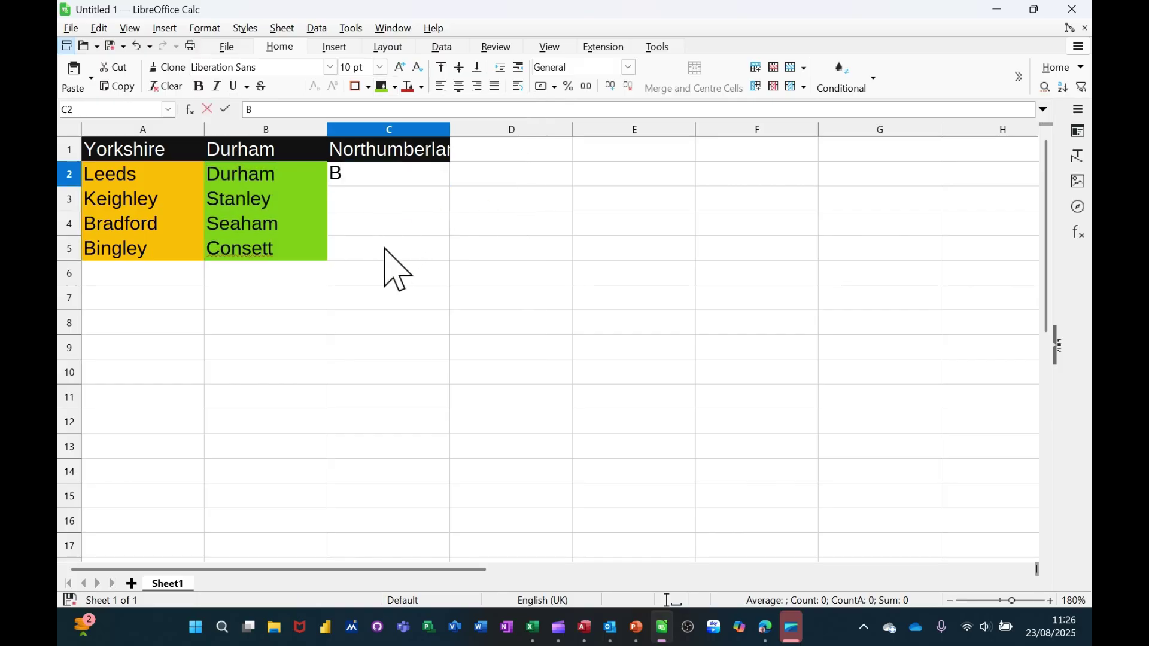
type("lyth")
key("Return")
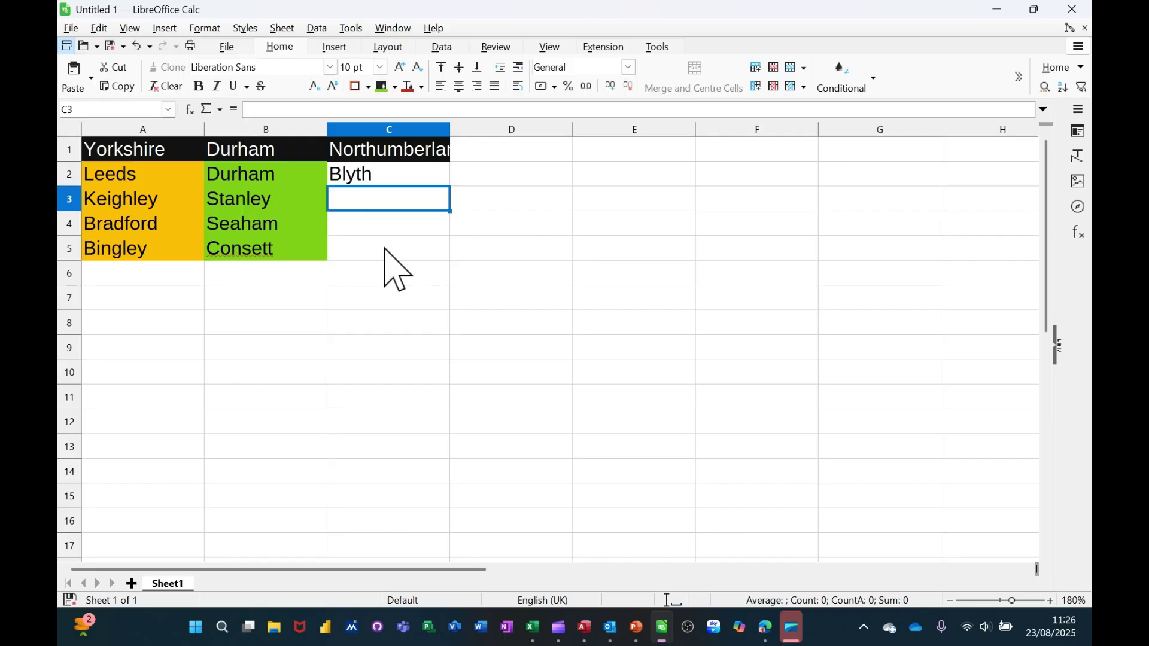
type("Cram")
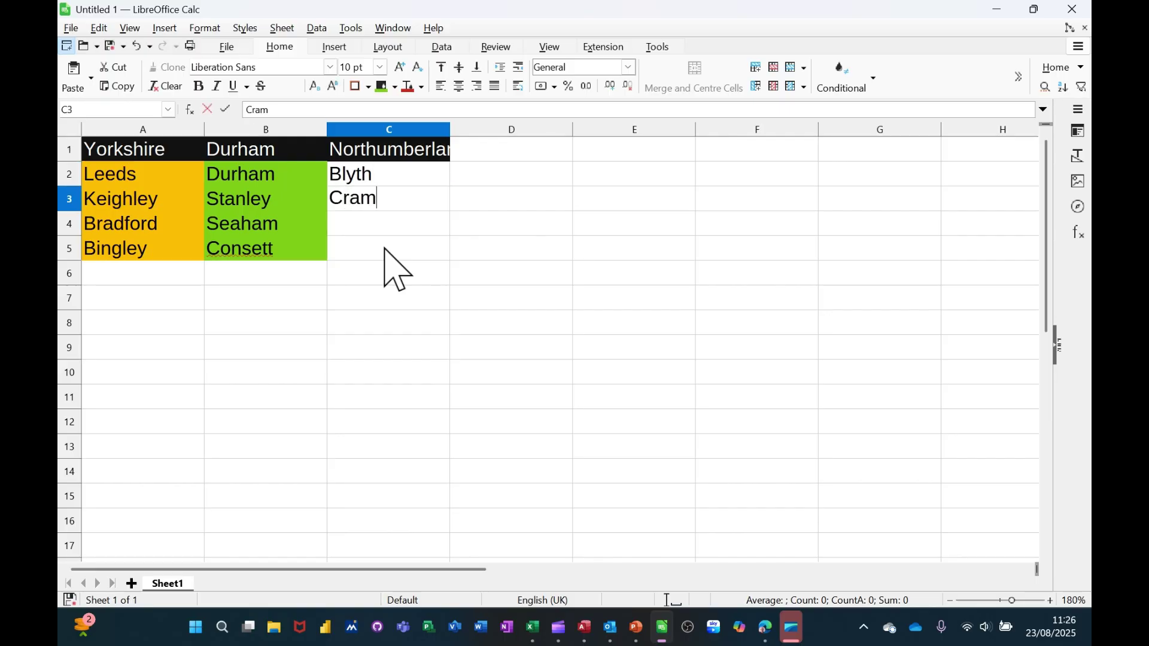
type("lington")
key("Return")
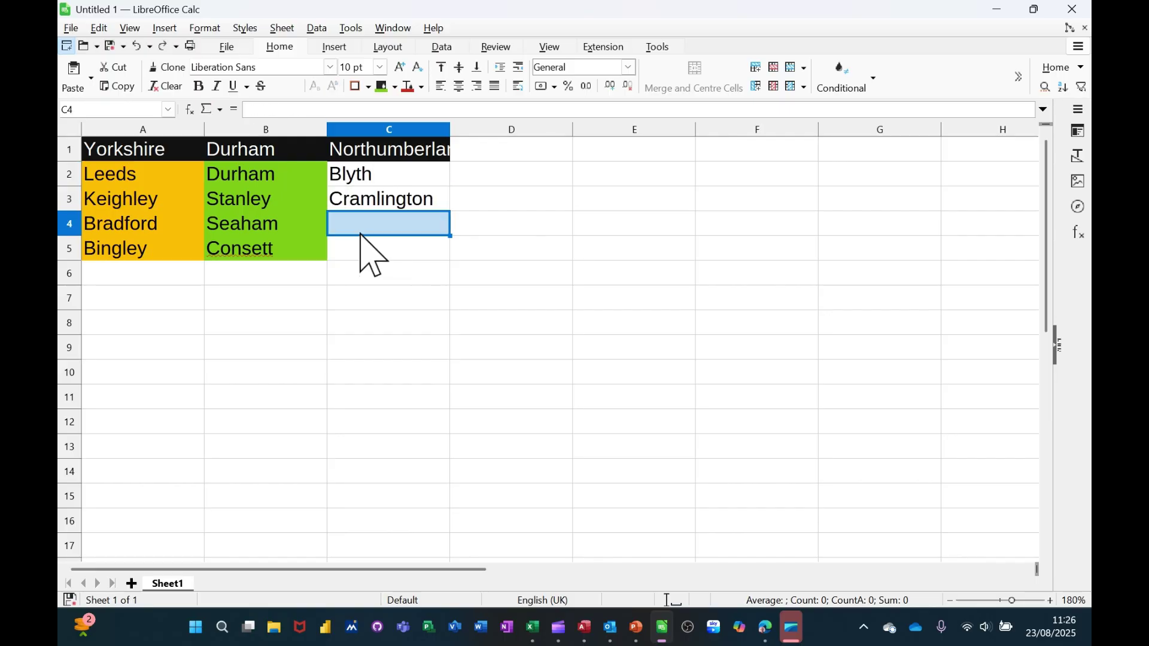
type("A")
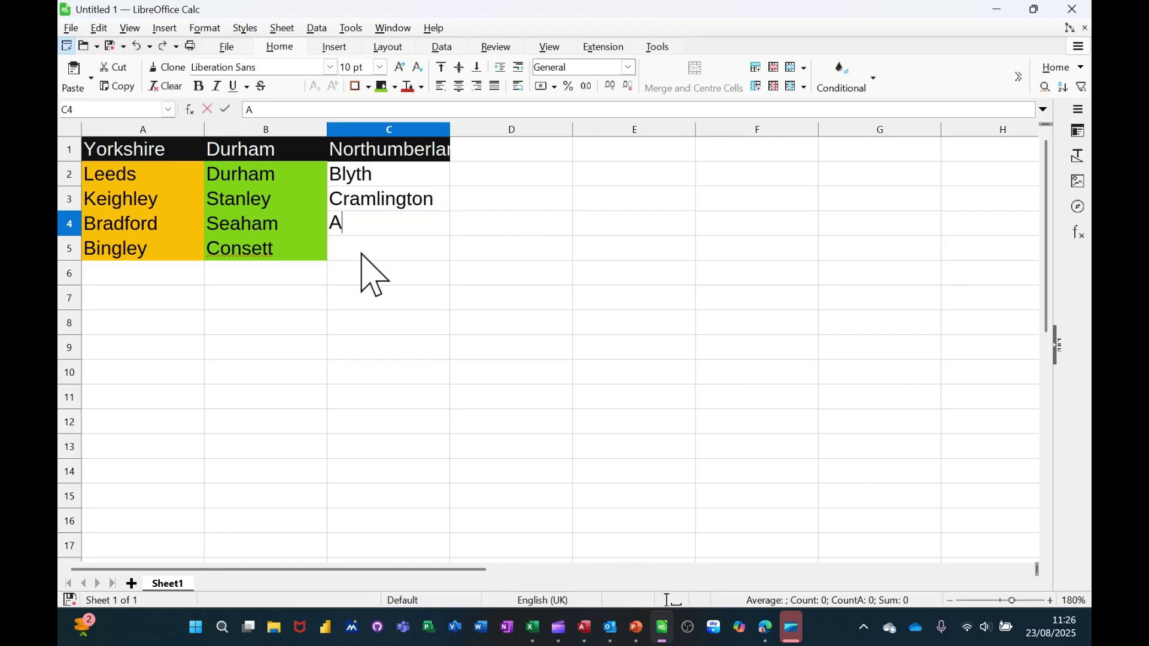
type("sh")
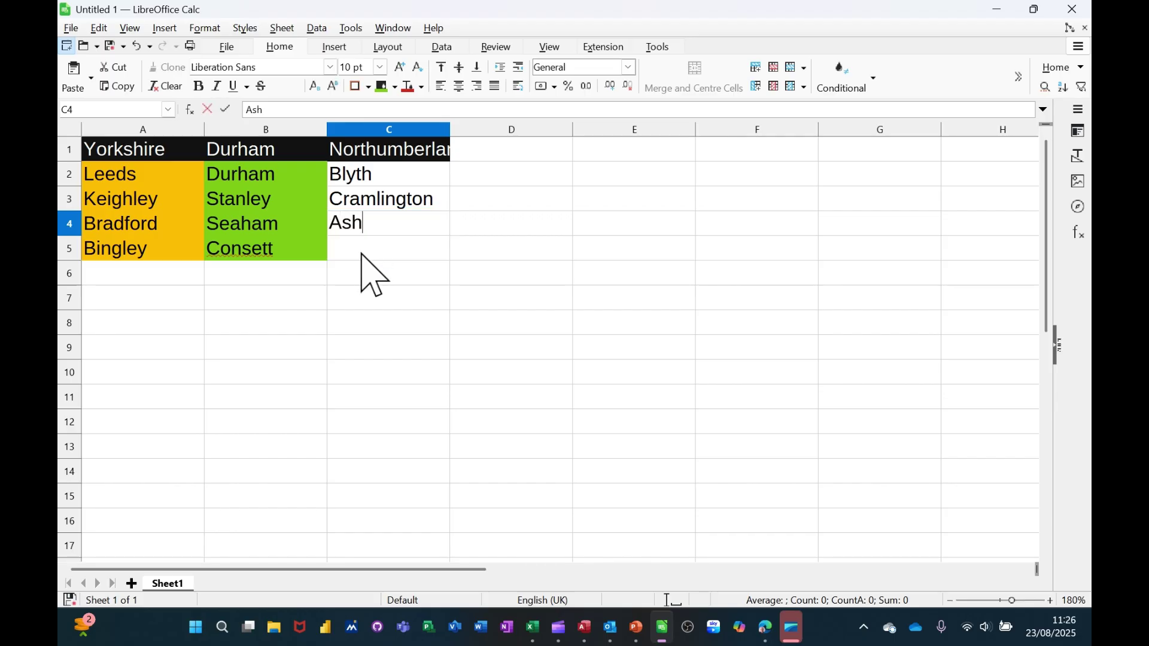
type("ington")
key("Return")
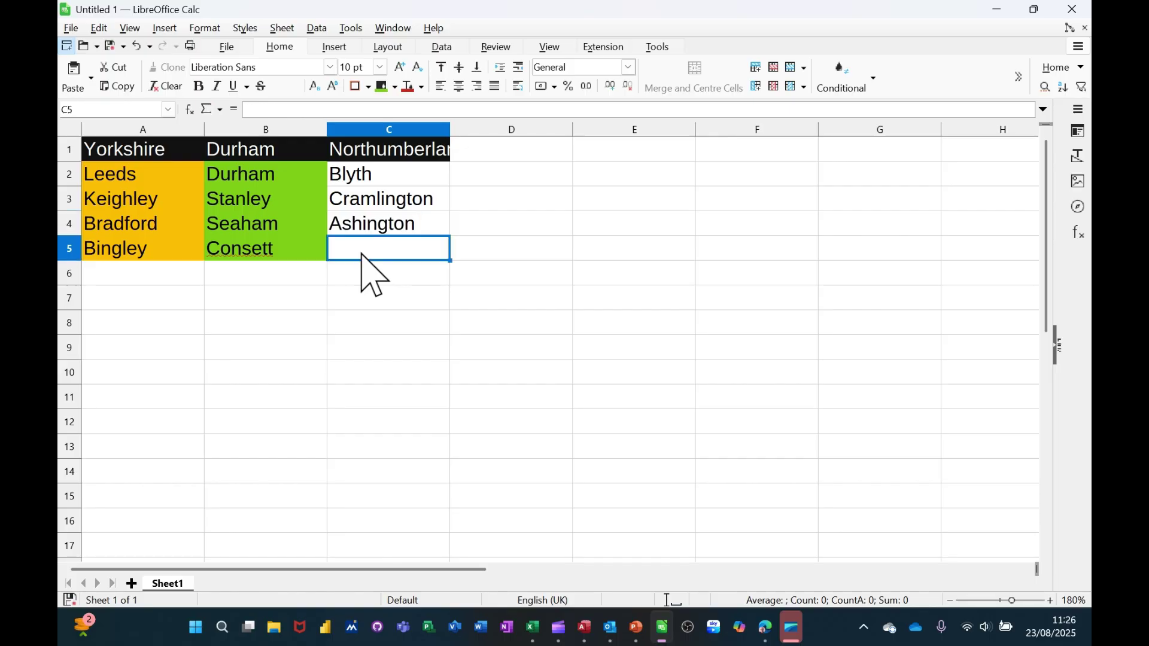
type("Hex")
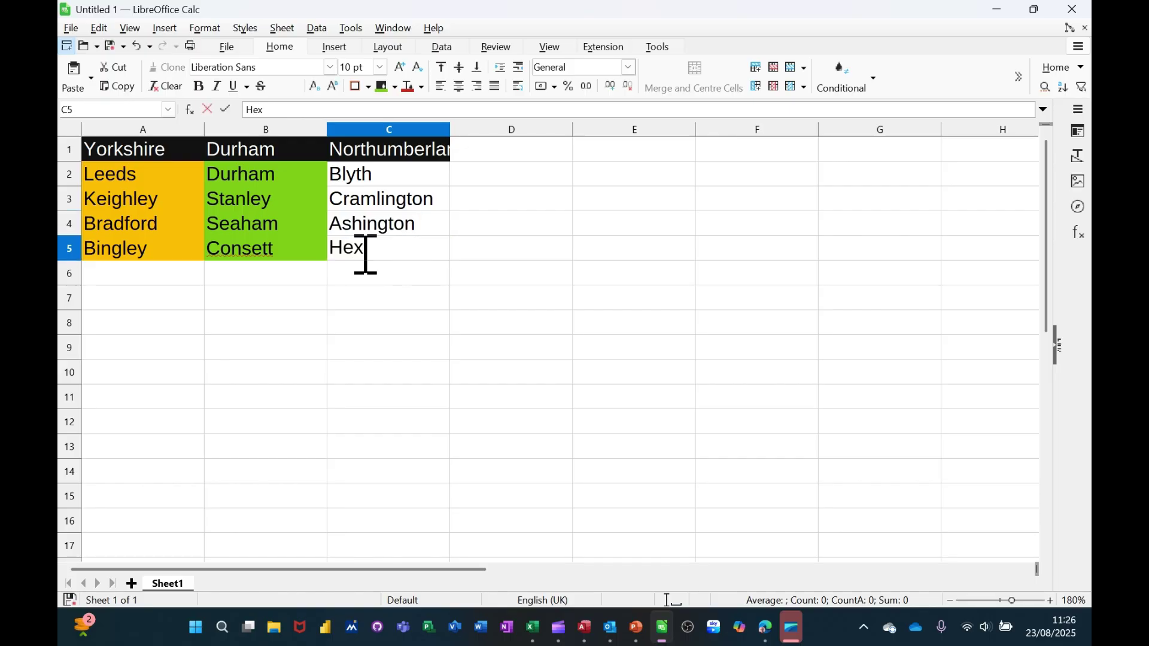
type("ham")
left_click(374, 297)
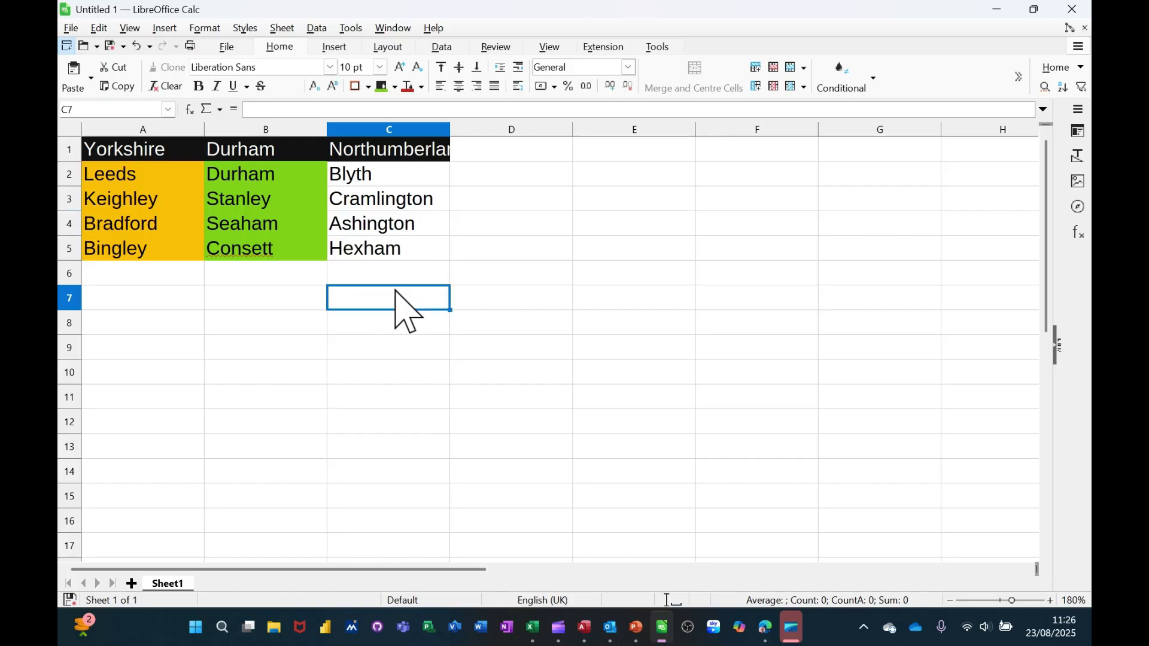
Fill the Northumberland towns in C2:C5 with light lavender
left_click_drag(386, 180, 379, 254)
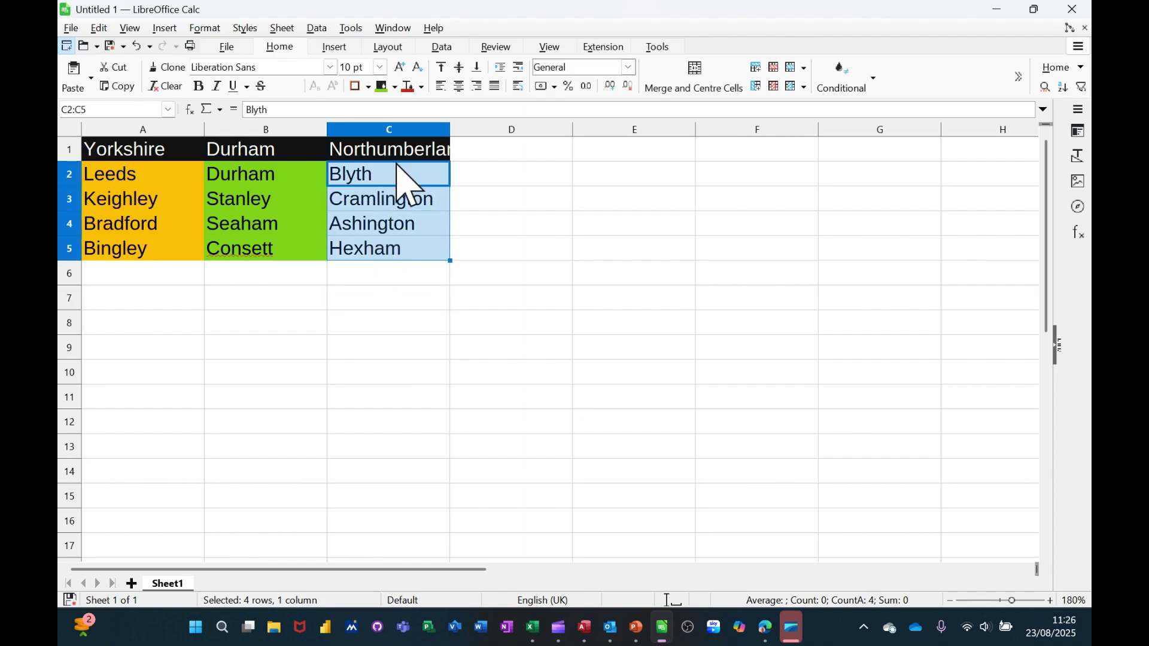
left_click(395, 87)
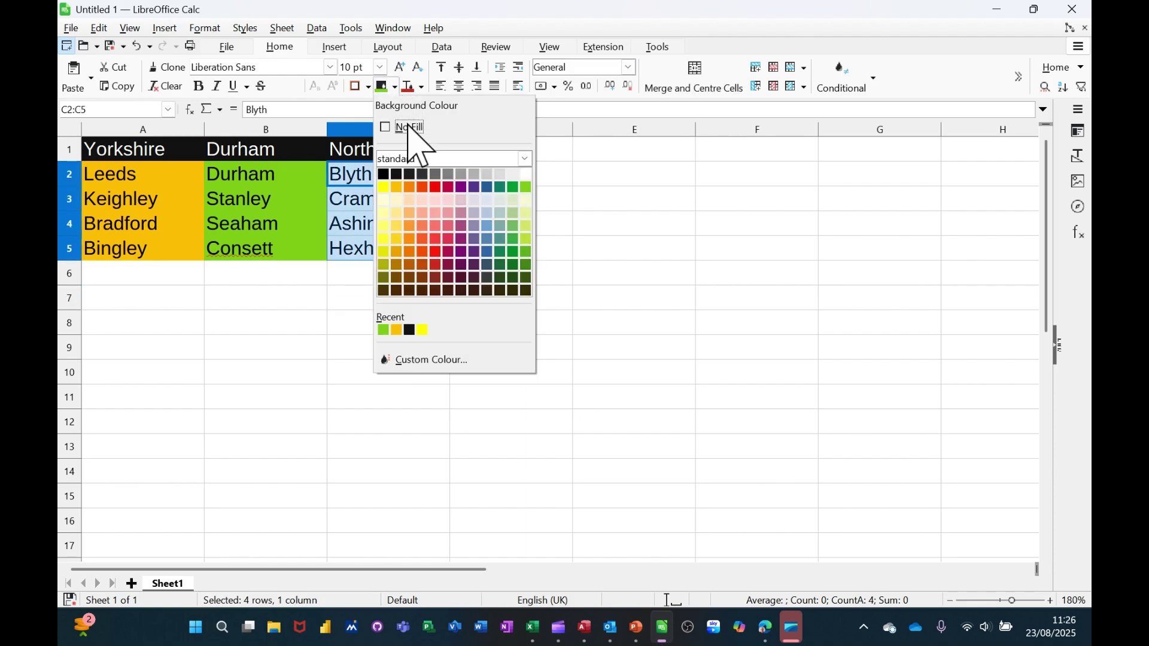
left_click(476, 220)
left_click(300, 272)
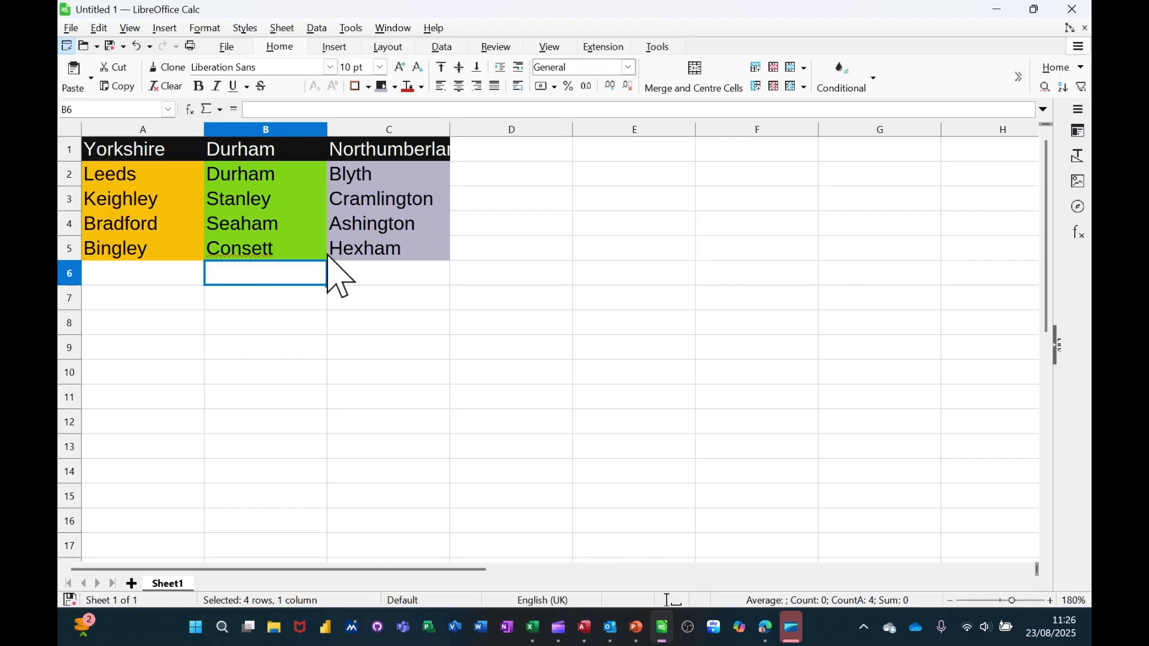
Name the Yorkshire towns range A2:A5 yorkshire
left_click_drag(130, 179, 130, 241)
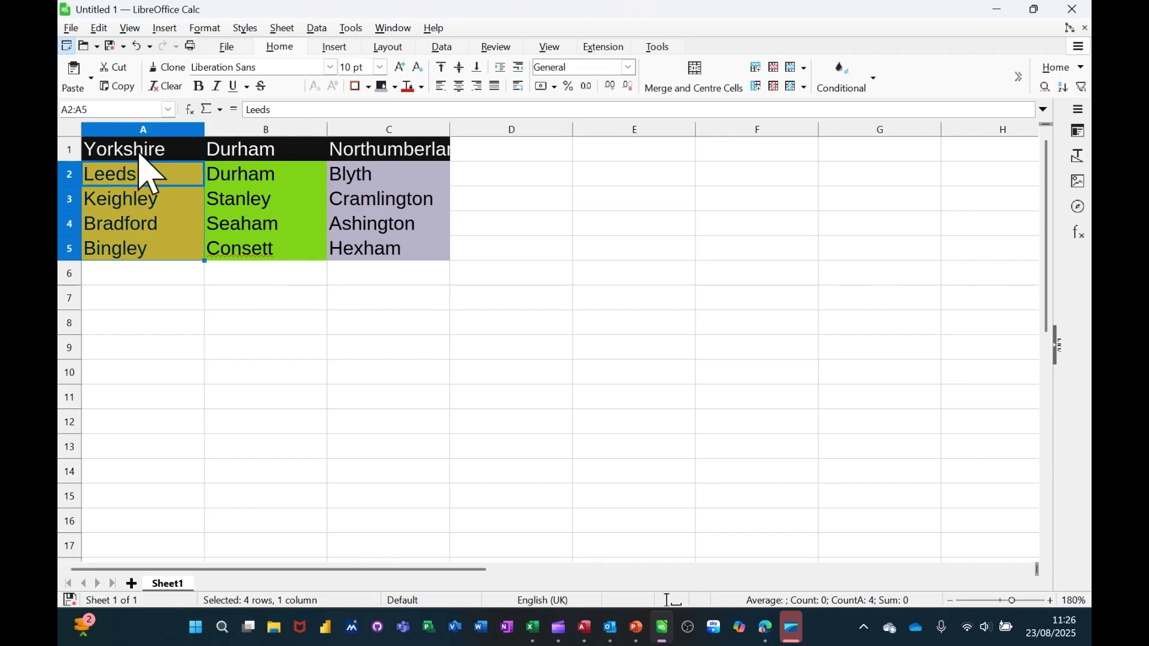
left_click(95, 109)
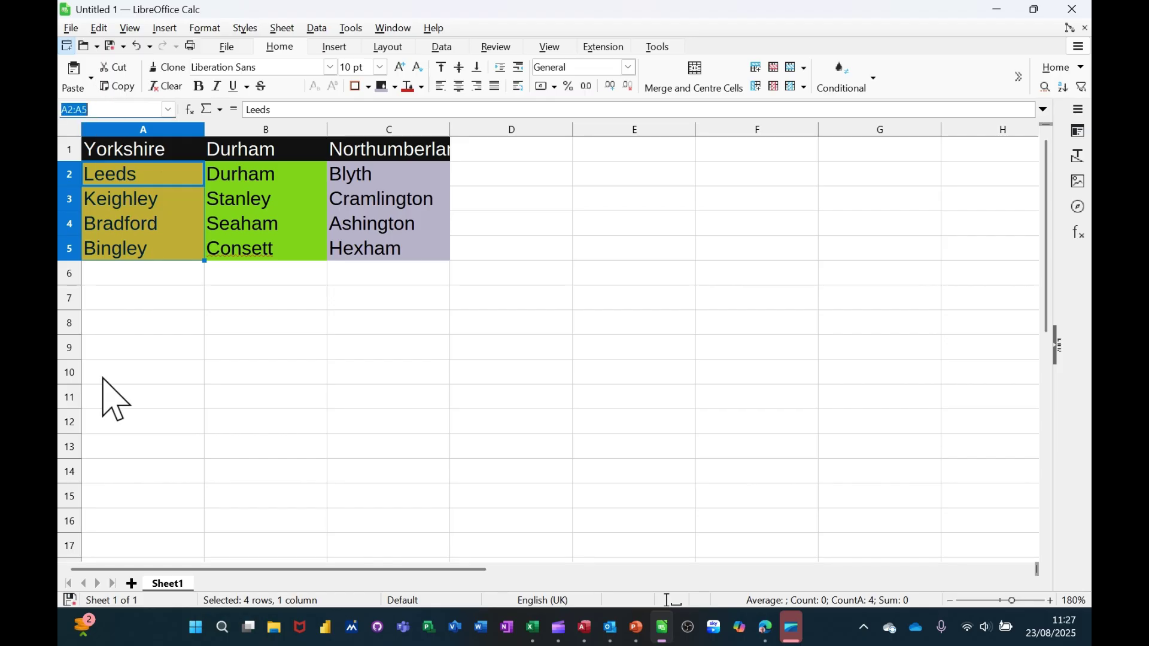
type("yorkshire")
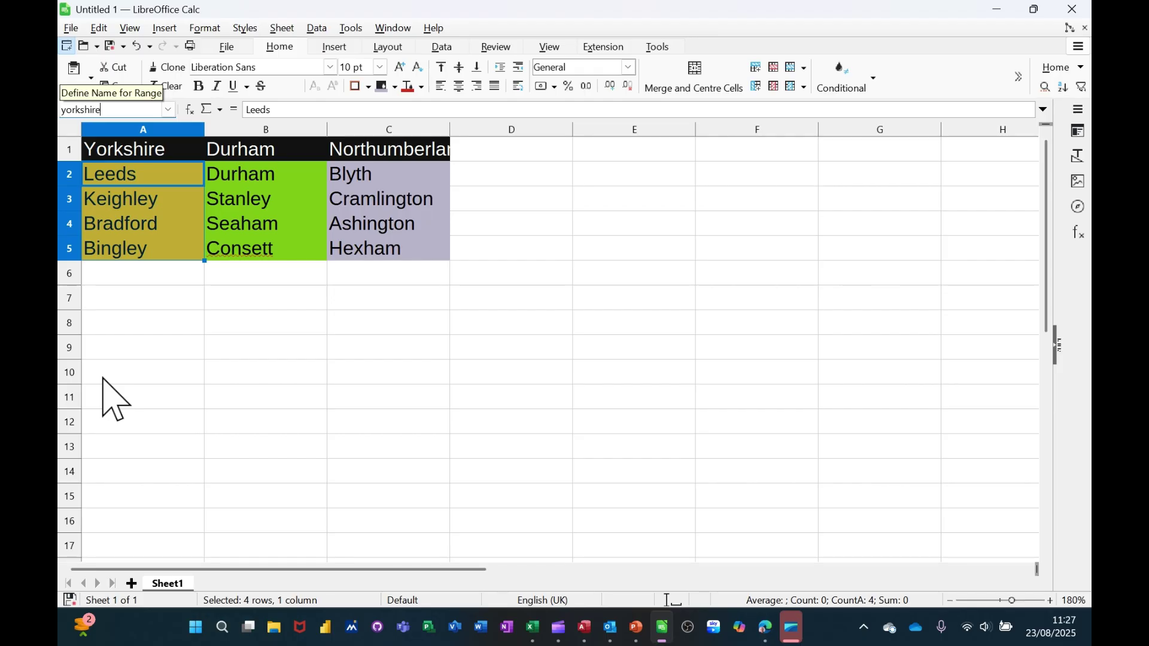
key("Return")
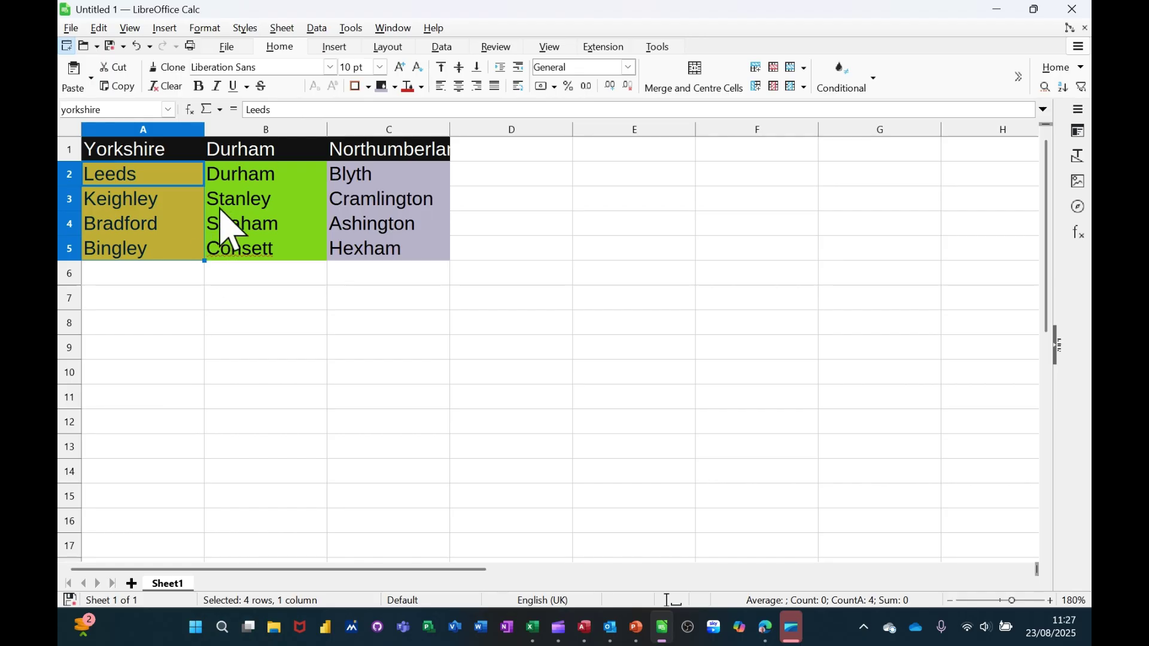
Name the Durham towns range B2:B5 durham
left_click_drag(243, 180, 244, 241)
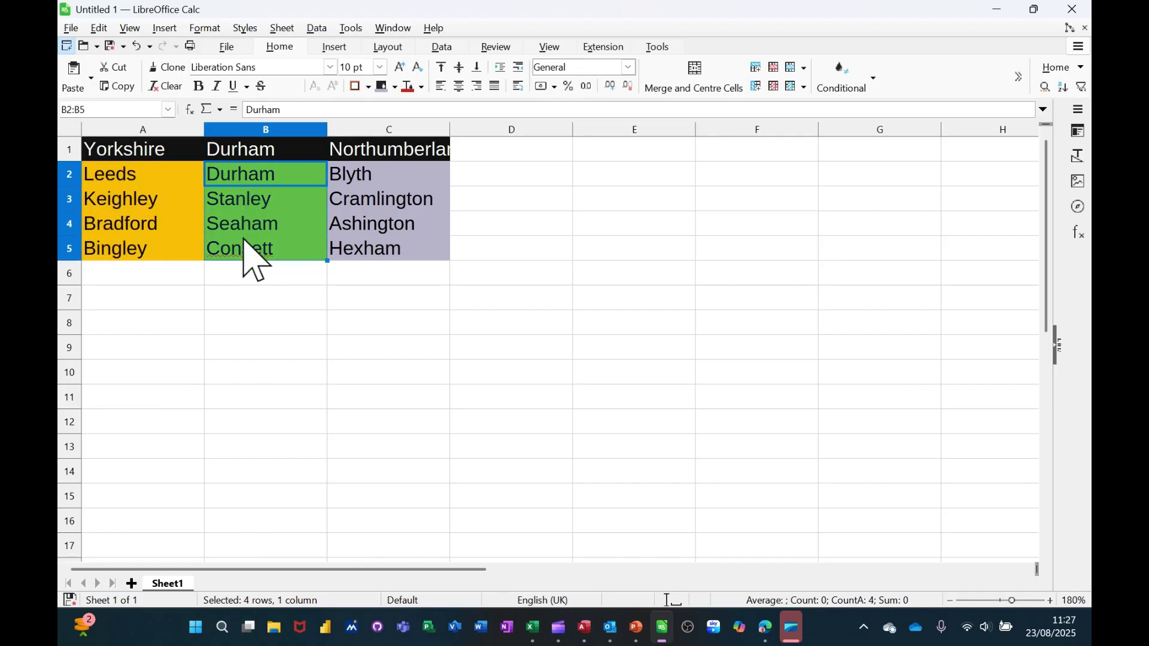
left_click(107, 110)
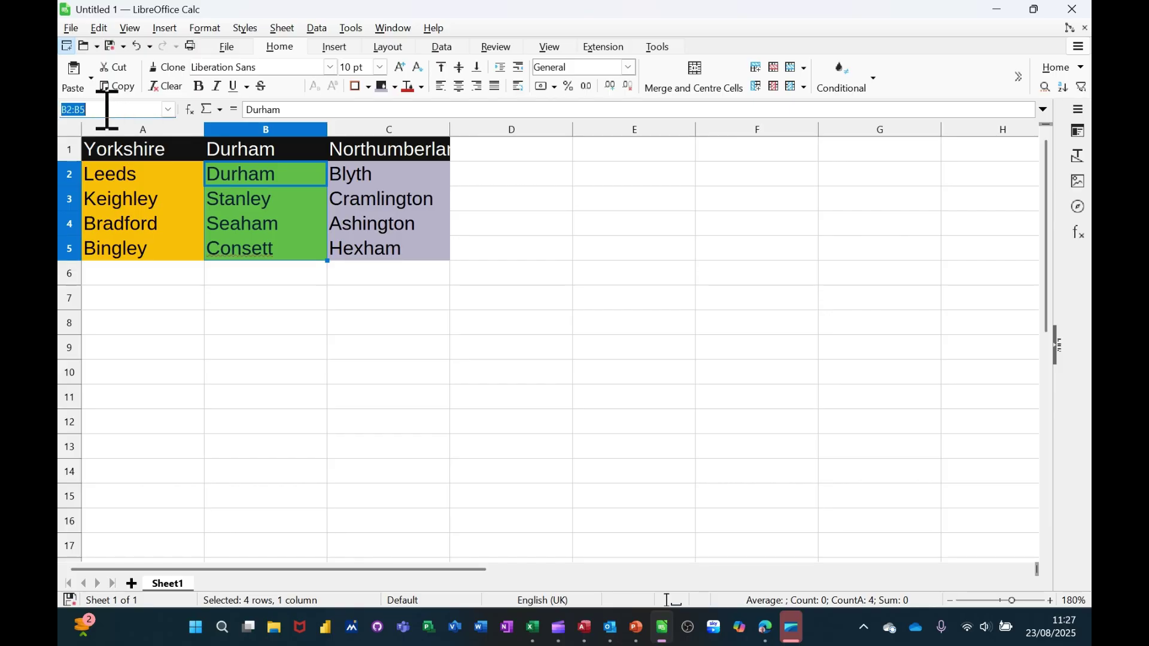
type("durham")
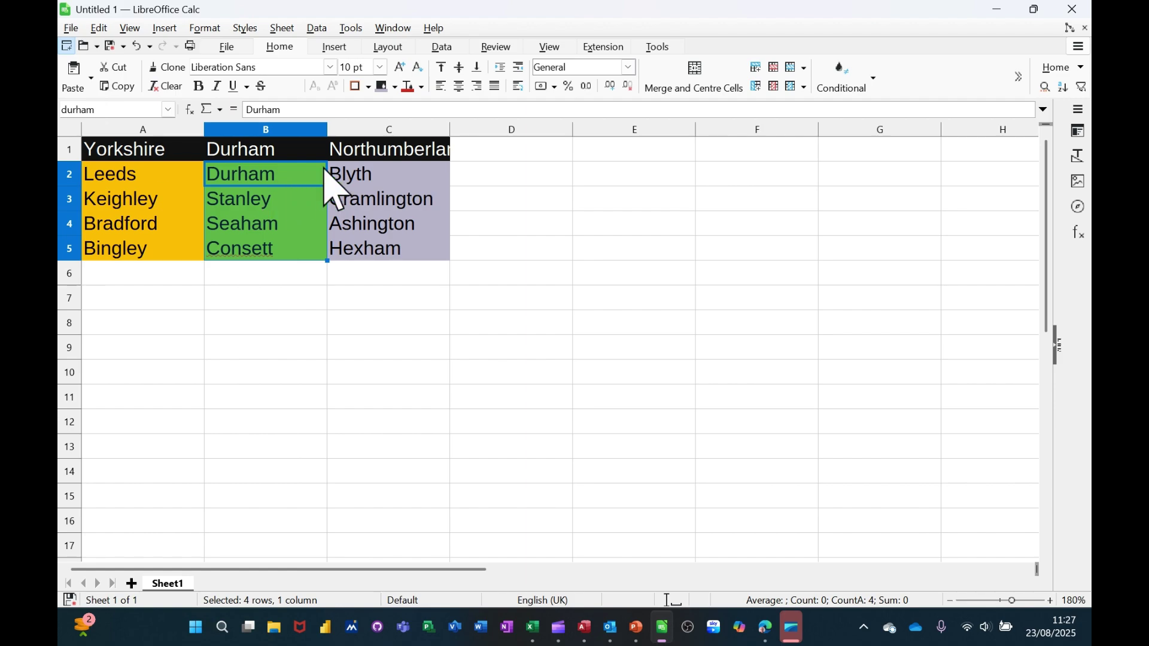
Select C2:C5 and enter northumberland as its range name
left_click_drag(359, 185, 361, 256)
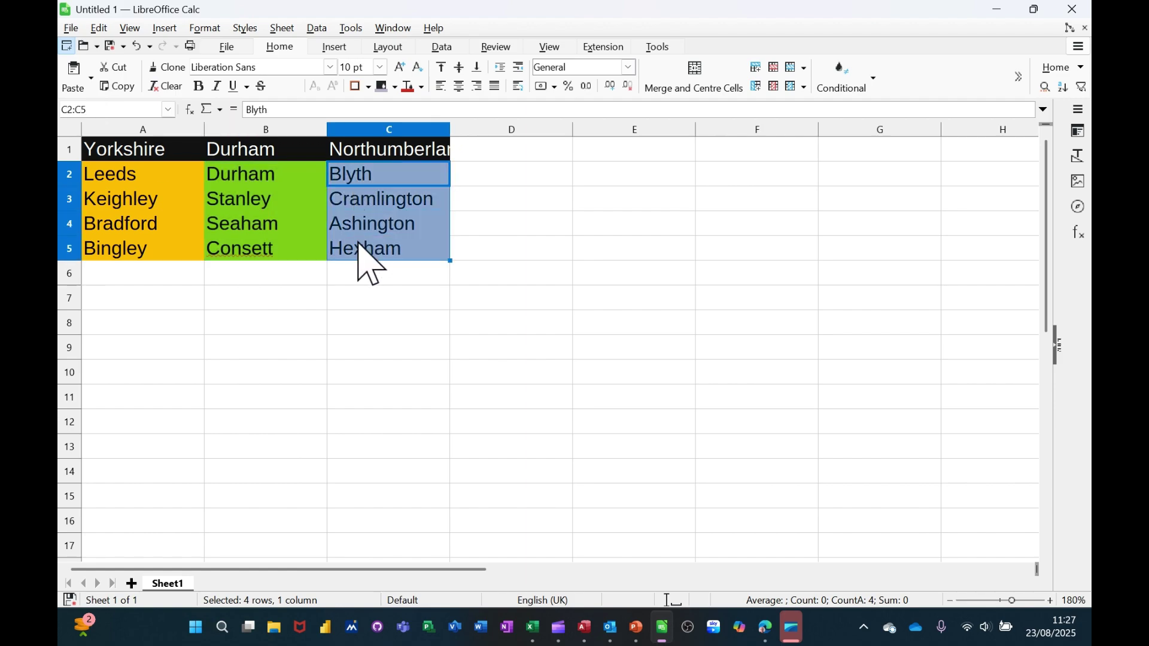
left_click(90, 108)
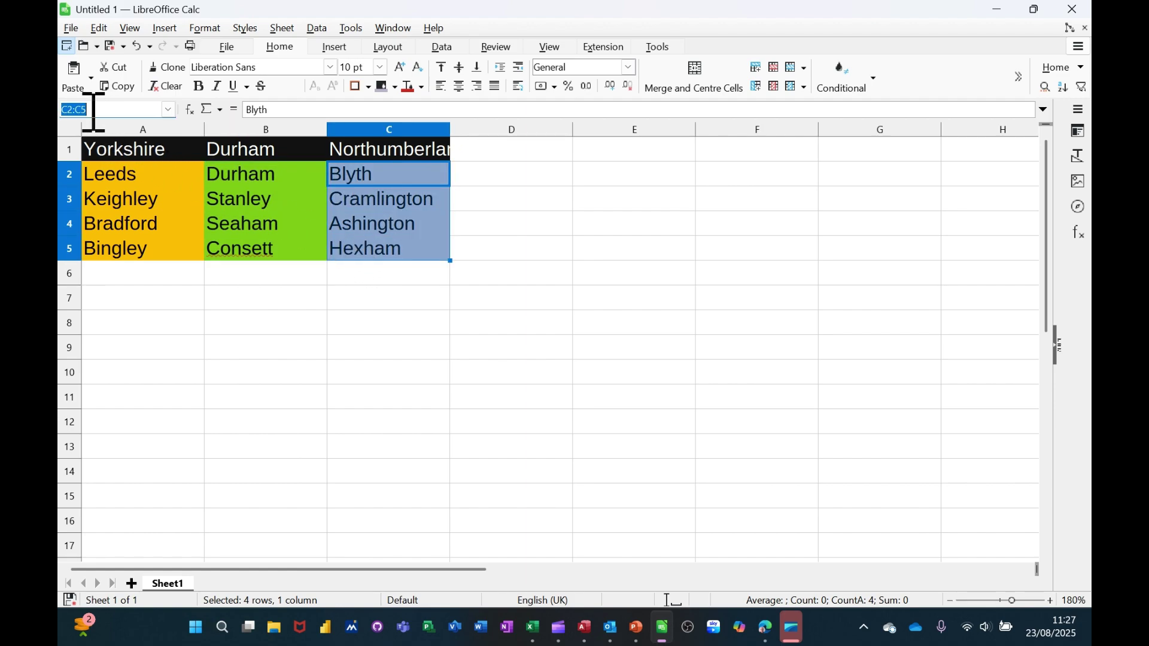
type("no")
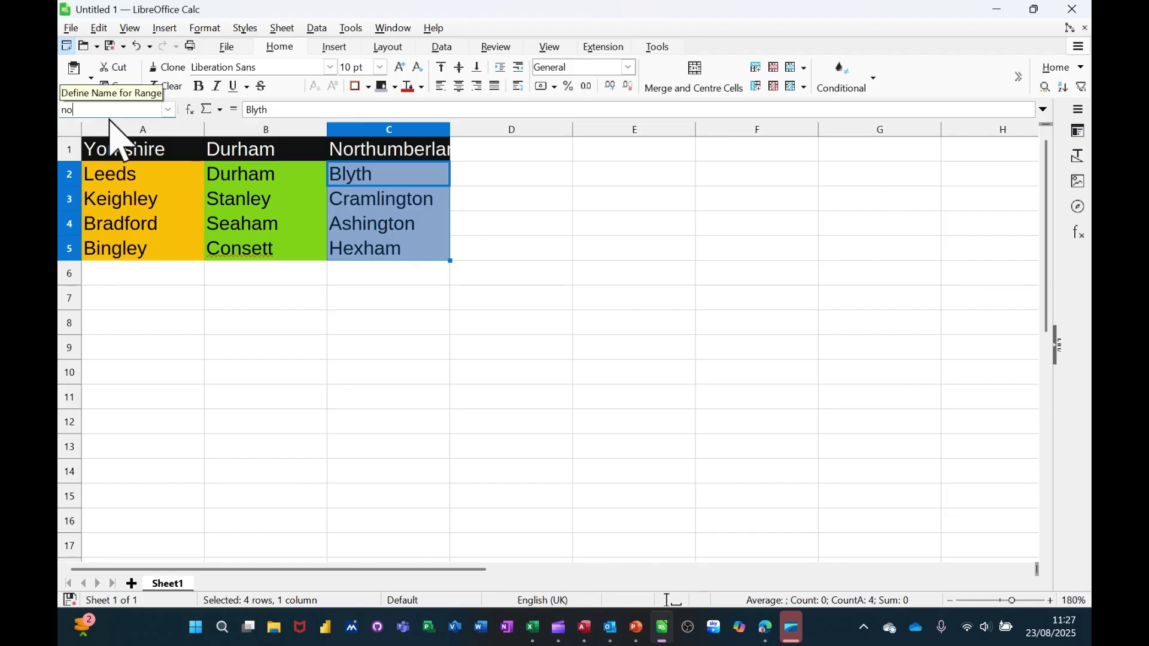
type("rthumberland")
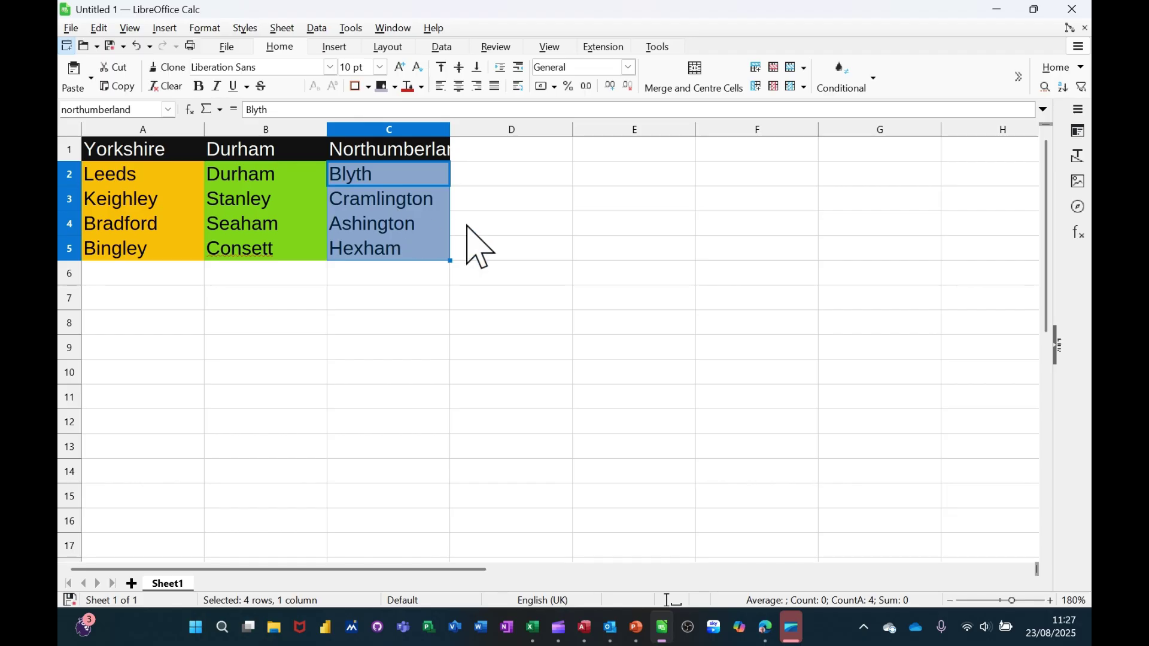
Fill cell D1 light yellow and bring up the Data tab tools
left_click(595, 249)
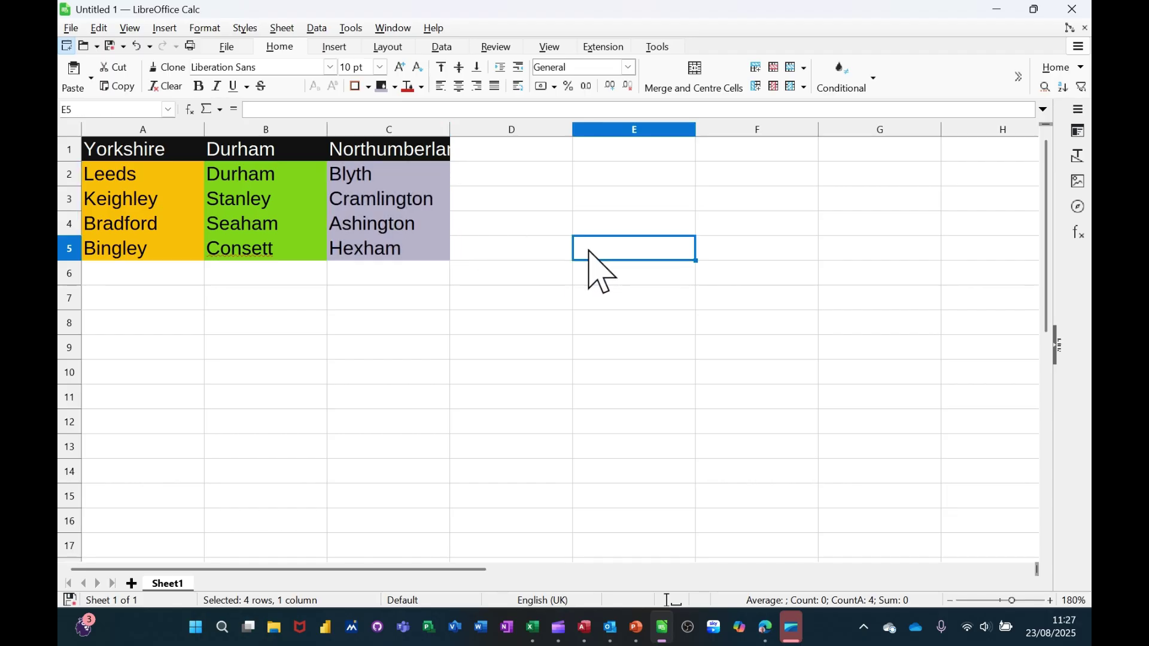
left_click(519, 154)
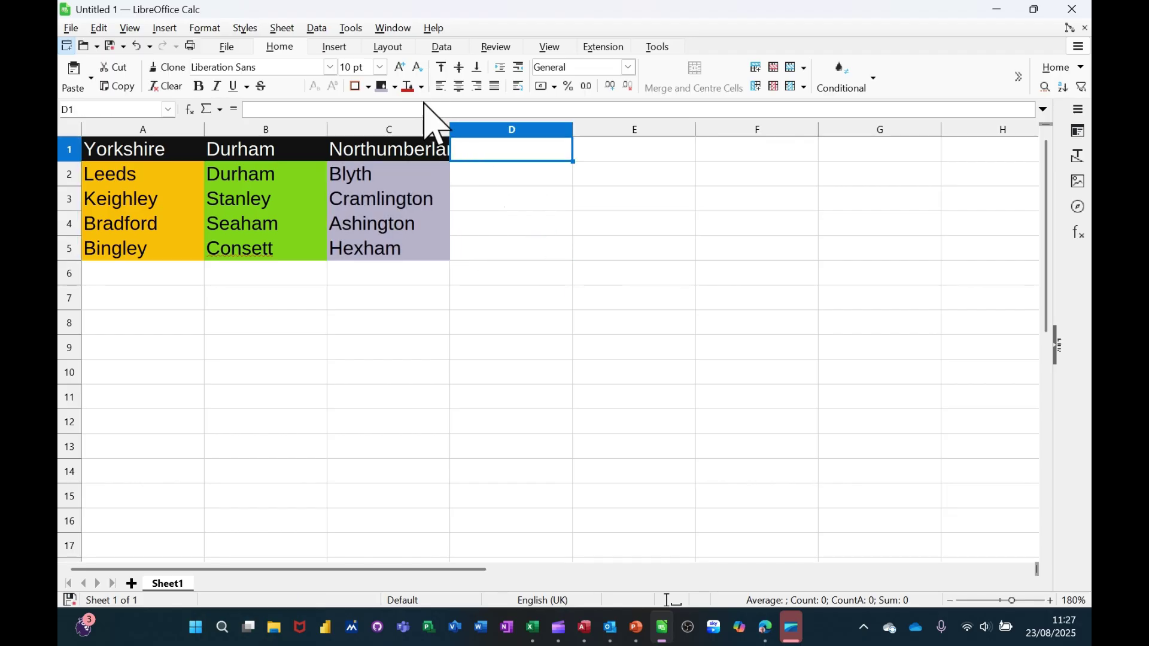
left_click(395, 87)
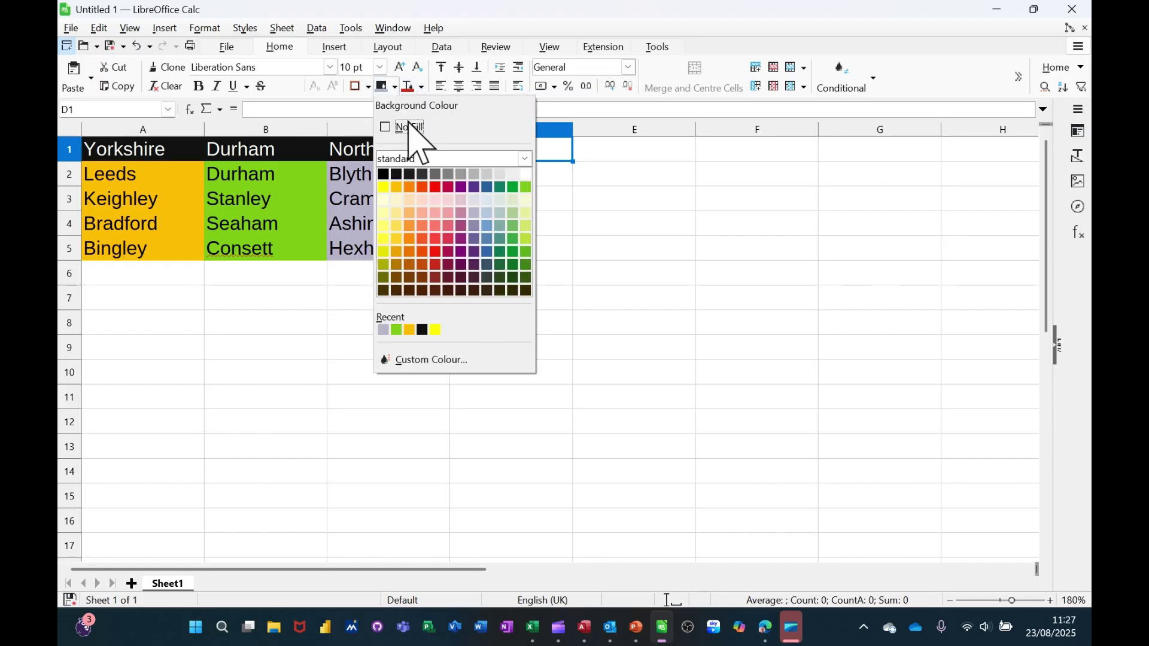
left_click(385, 202)
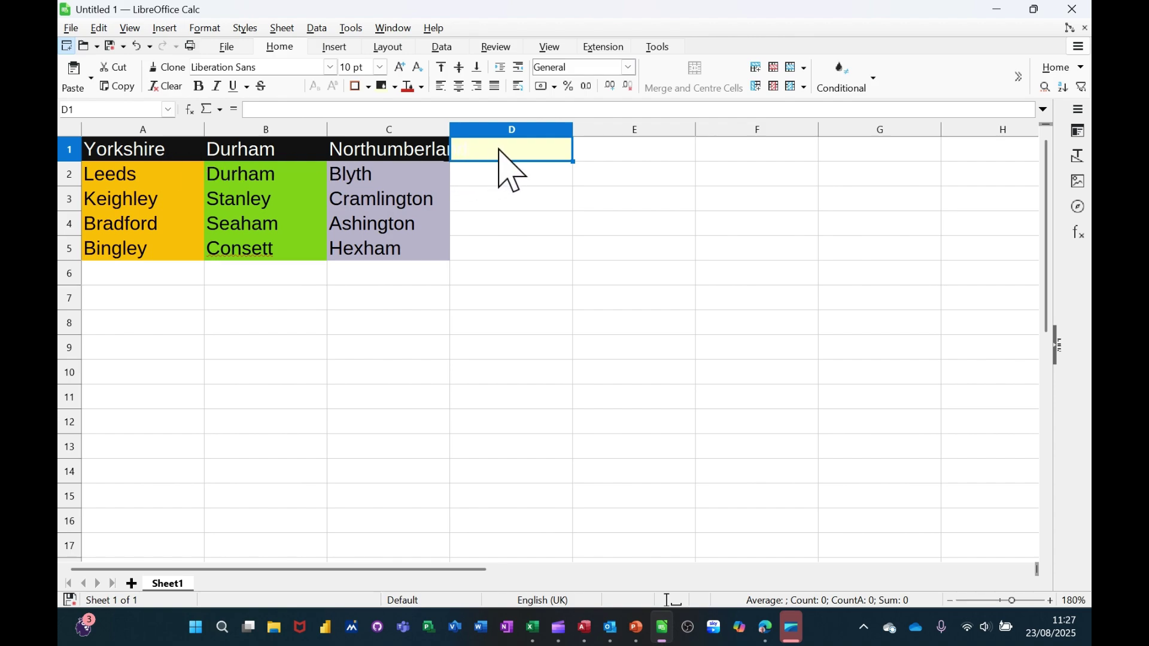
left_click(442, 49)
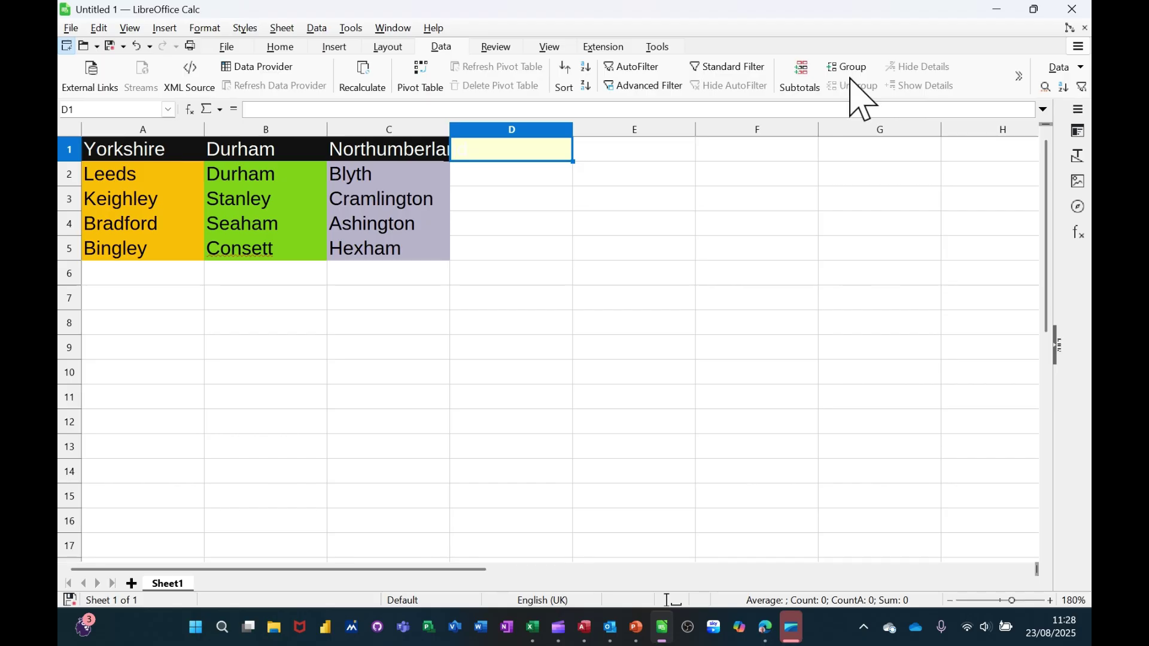
Add a Validity rule to D1 allowing a cell range with source =county
left_click(1020, 77)
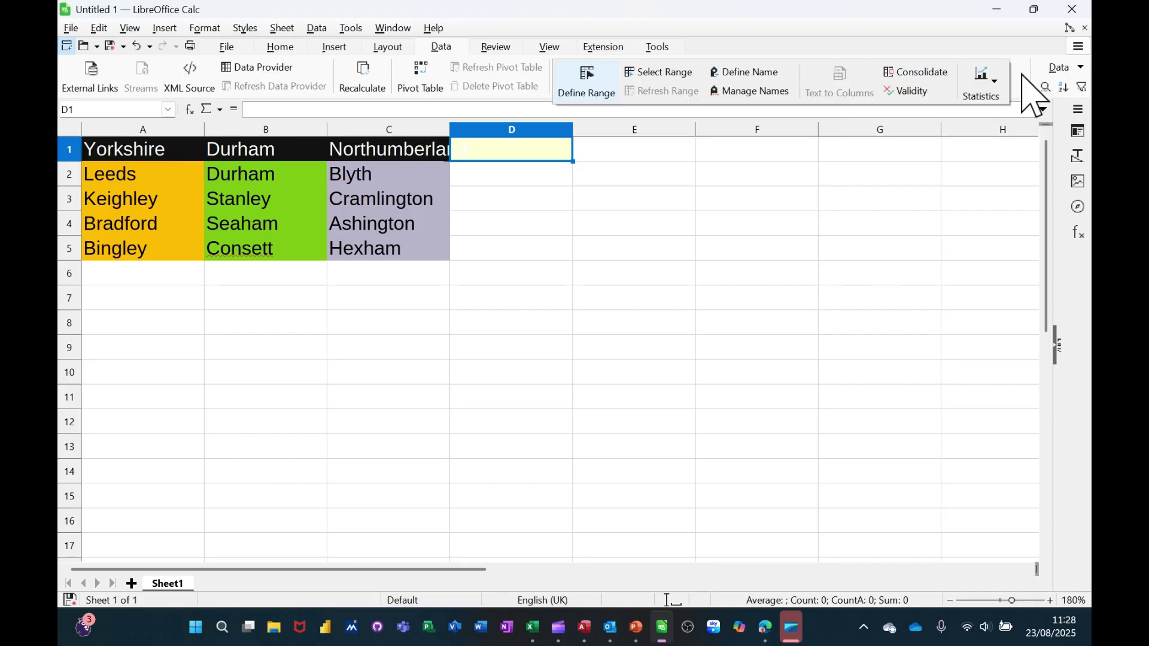
left_click(917, 96)
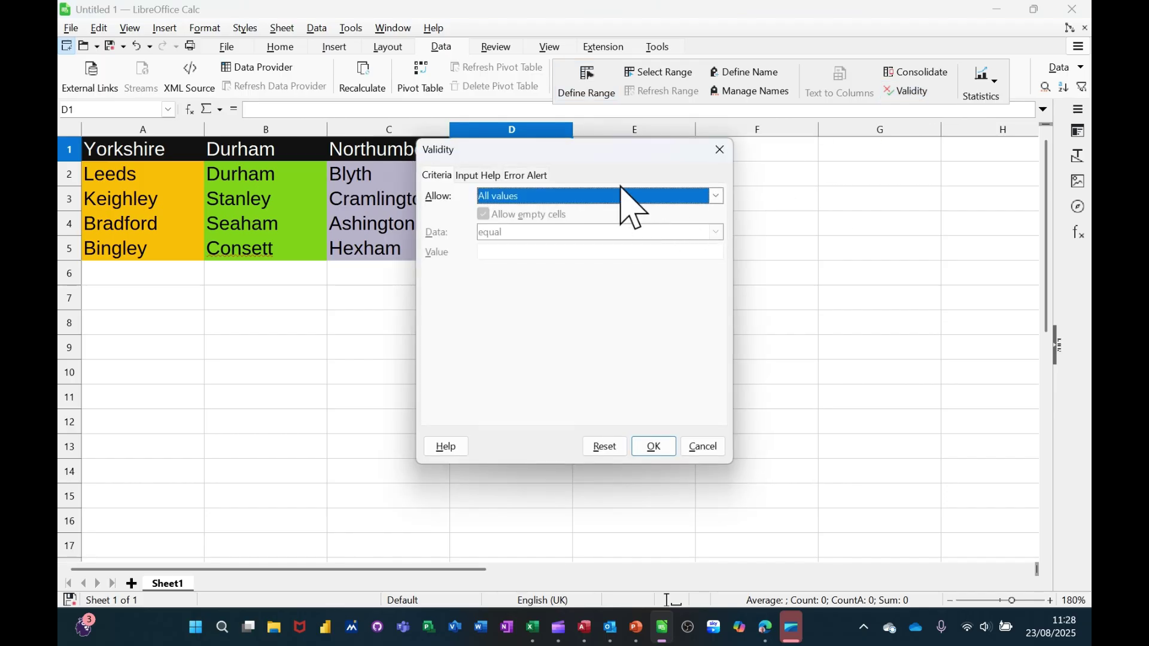
left_click_drag(605, 151, 779, 143)
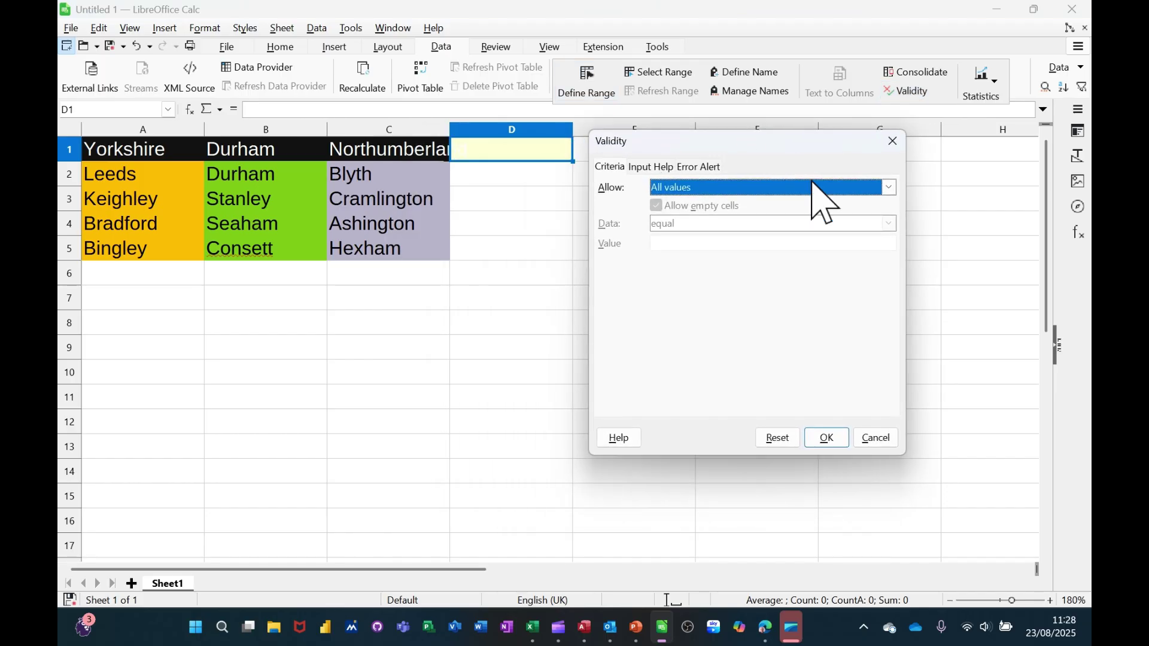
left_click(891, 189)
key("l")
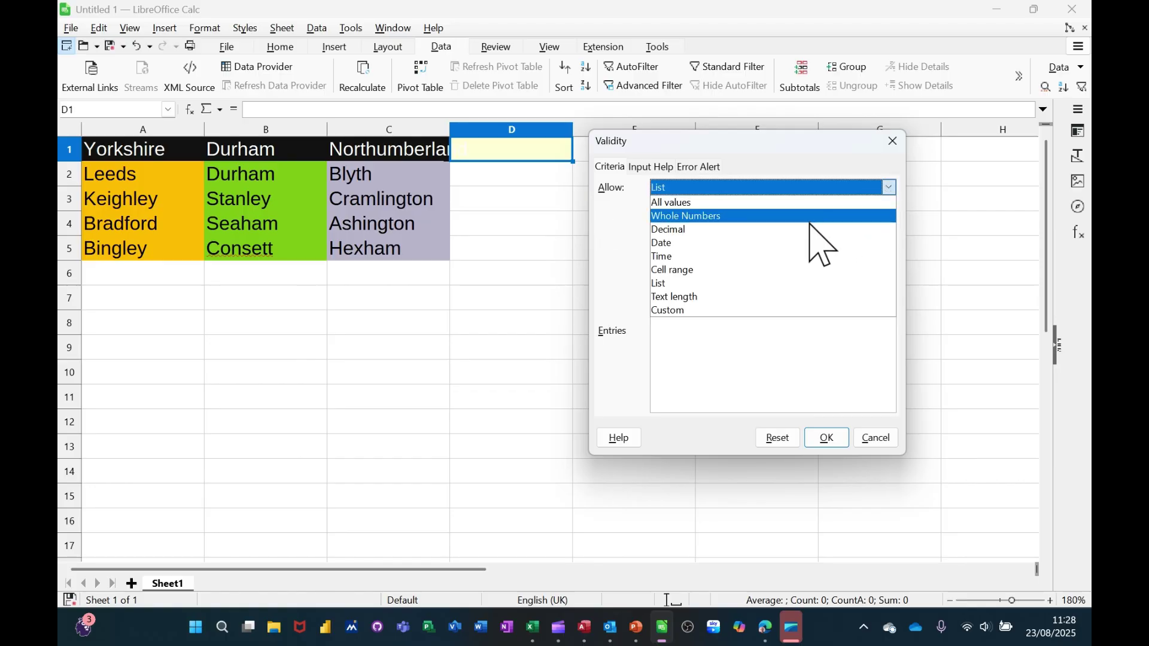
left_click(721, 270)
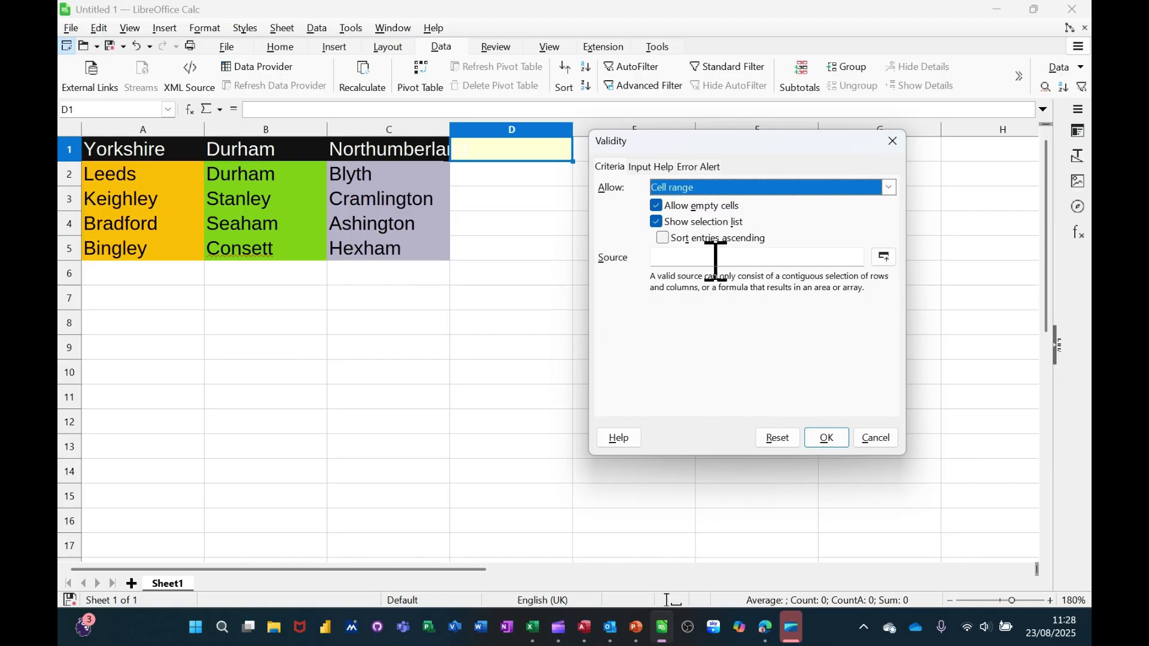
left_click(704, 257)
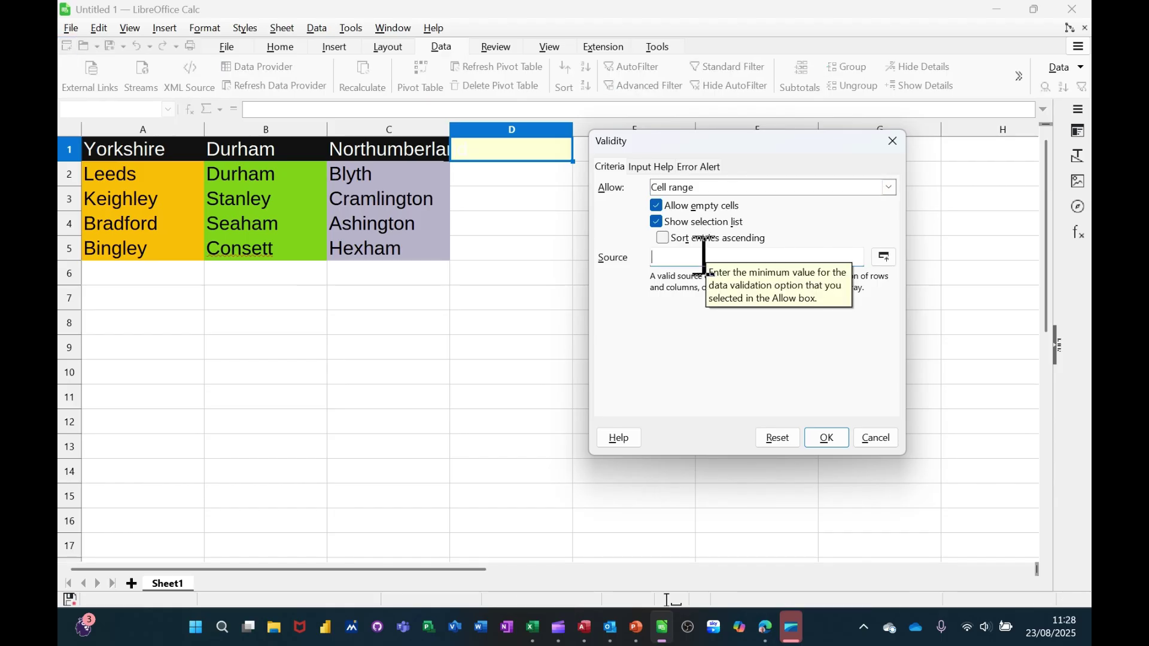
type("=county")
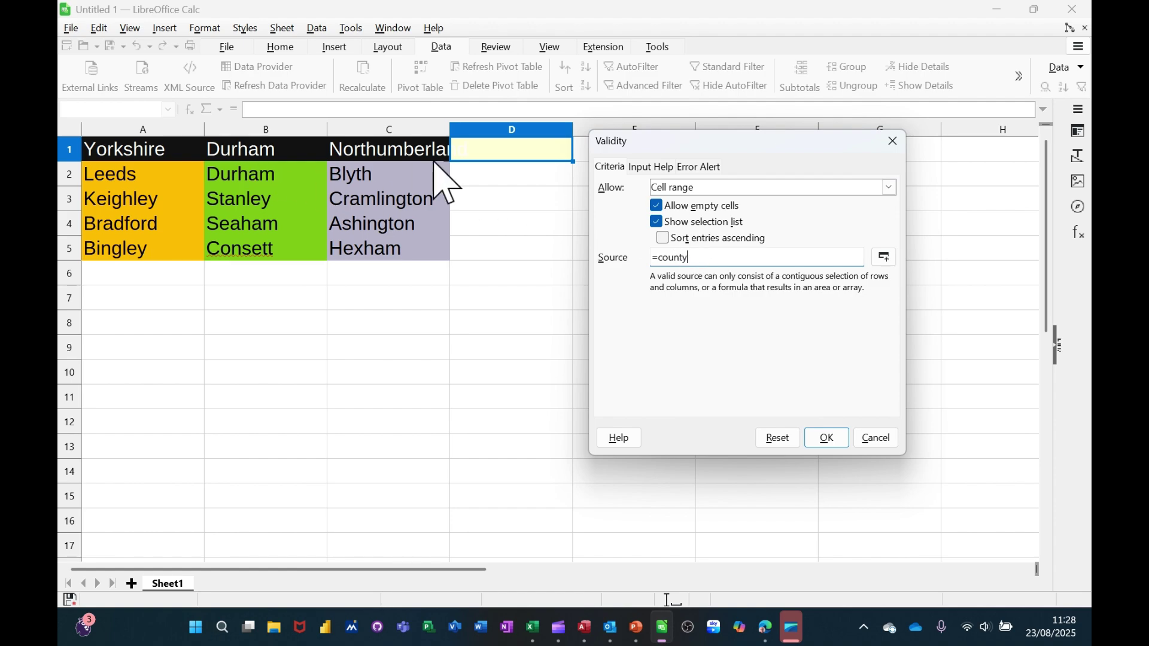
left_click(825, 438)
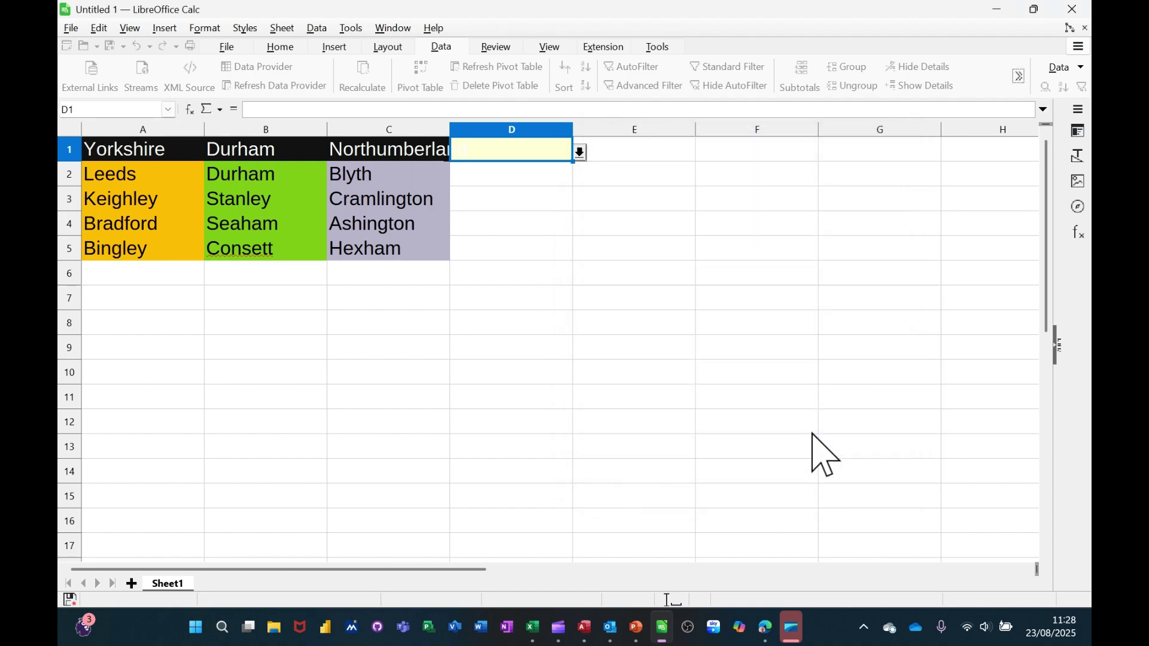
Pick Yorkshire from D1's county dropdown and recheck the cell via E1
left_click(579, 153)
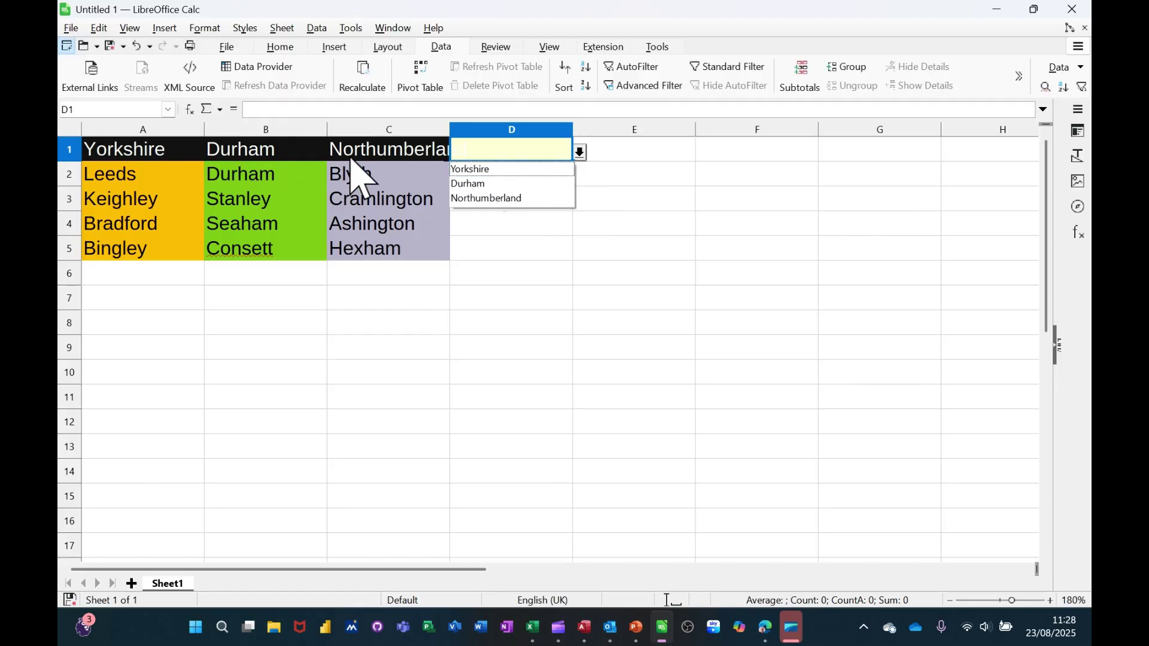
left_click(471, 171)
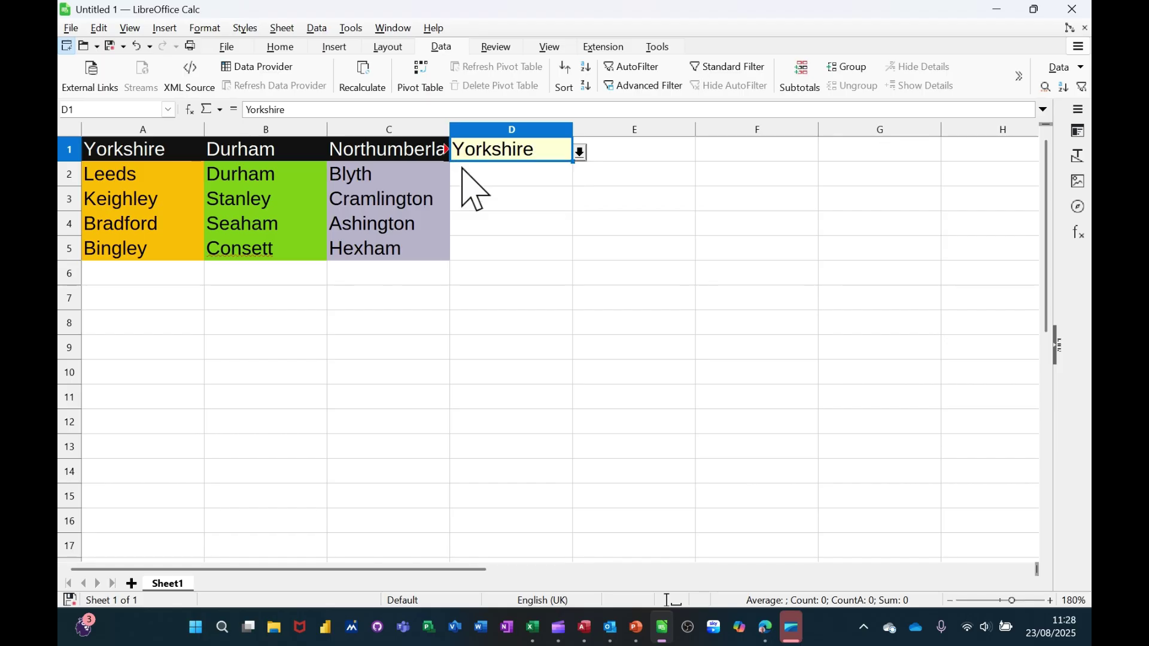
left_click(636, 156)
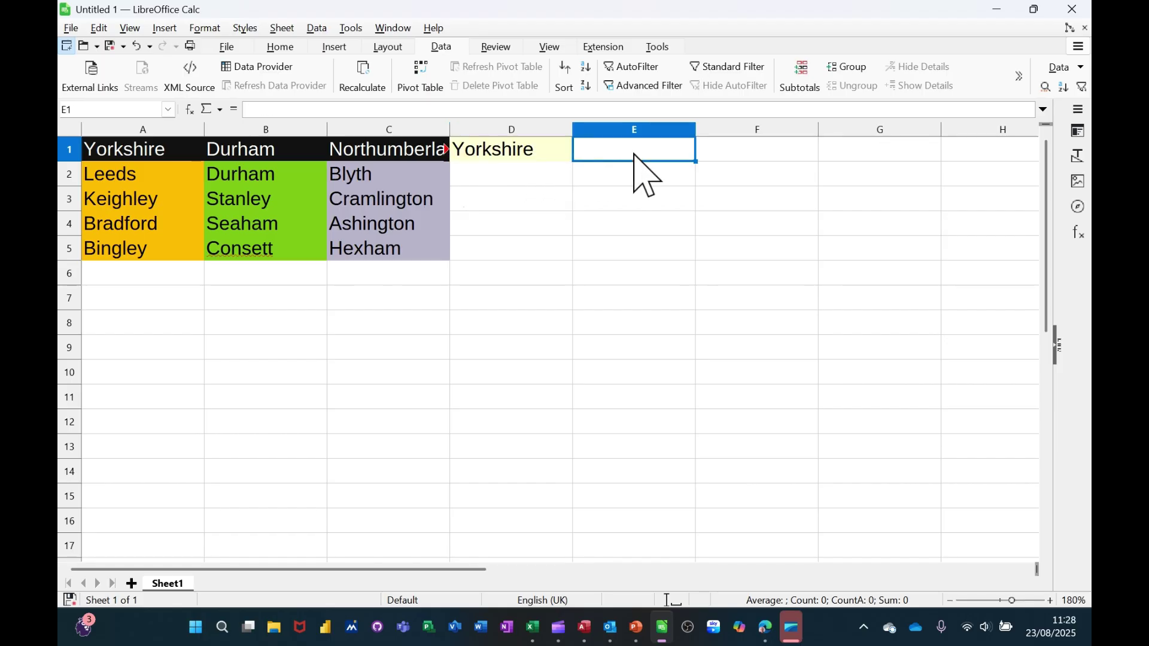
left_click(502, 154)
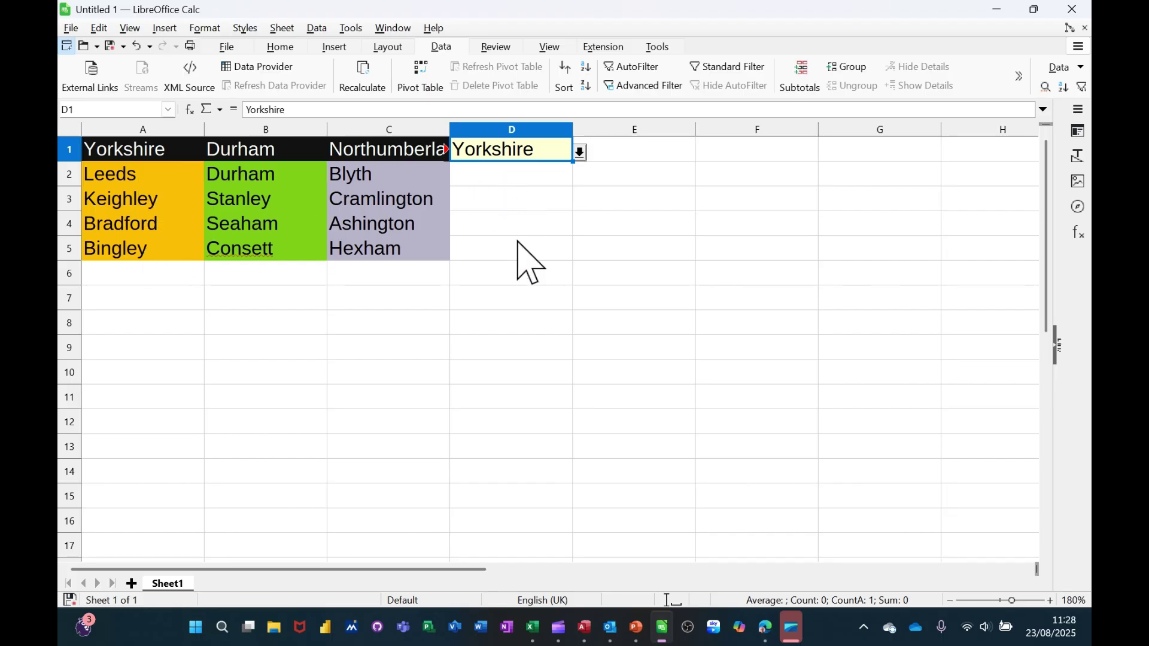
Give the town cell E1 a light red (salmon-pink) background
left_click(644, 154)
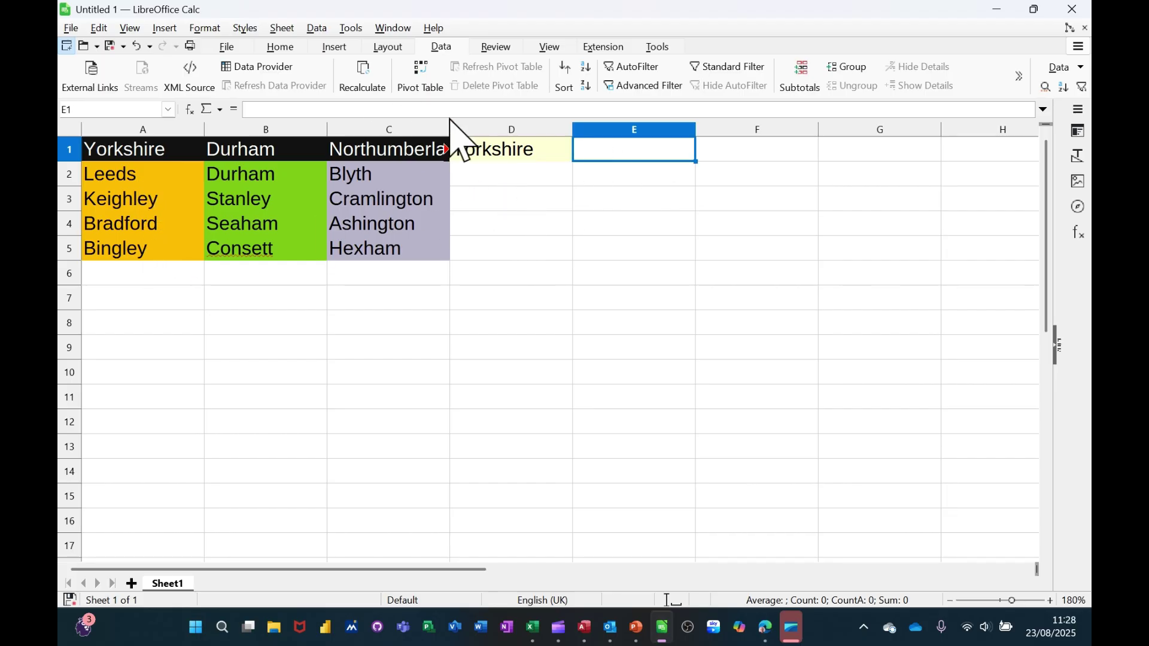
scroll(329, 99, "up", 3)
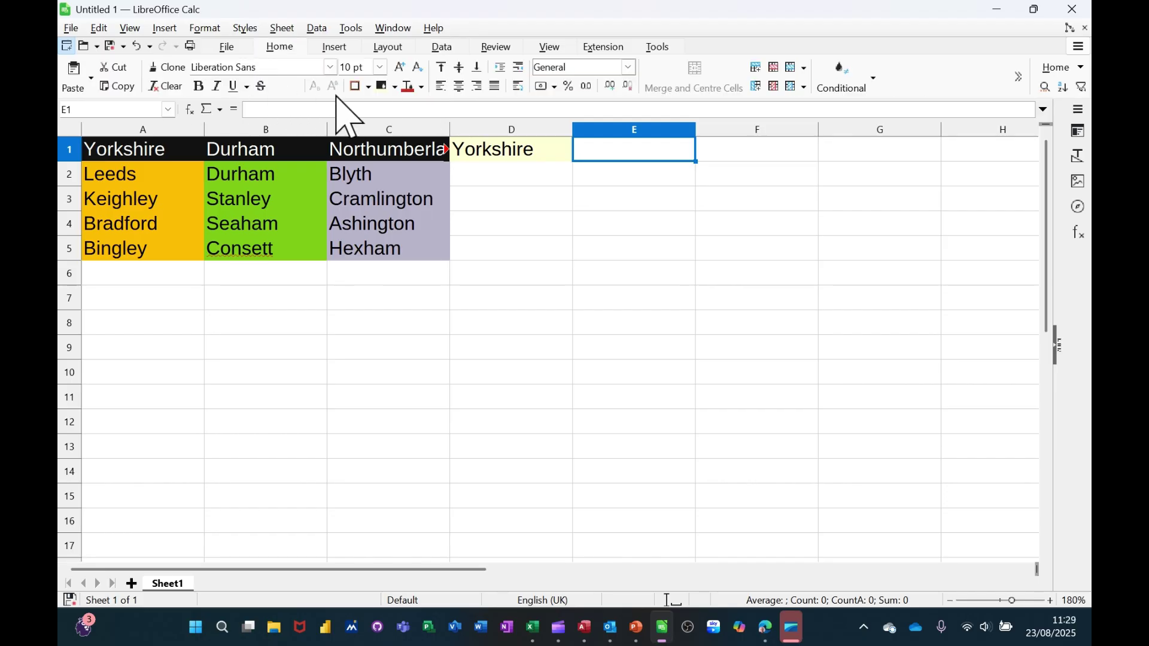
left_click(396, 87)
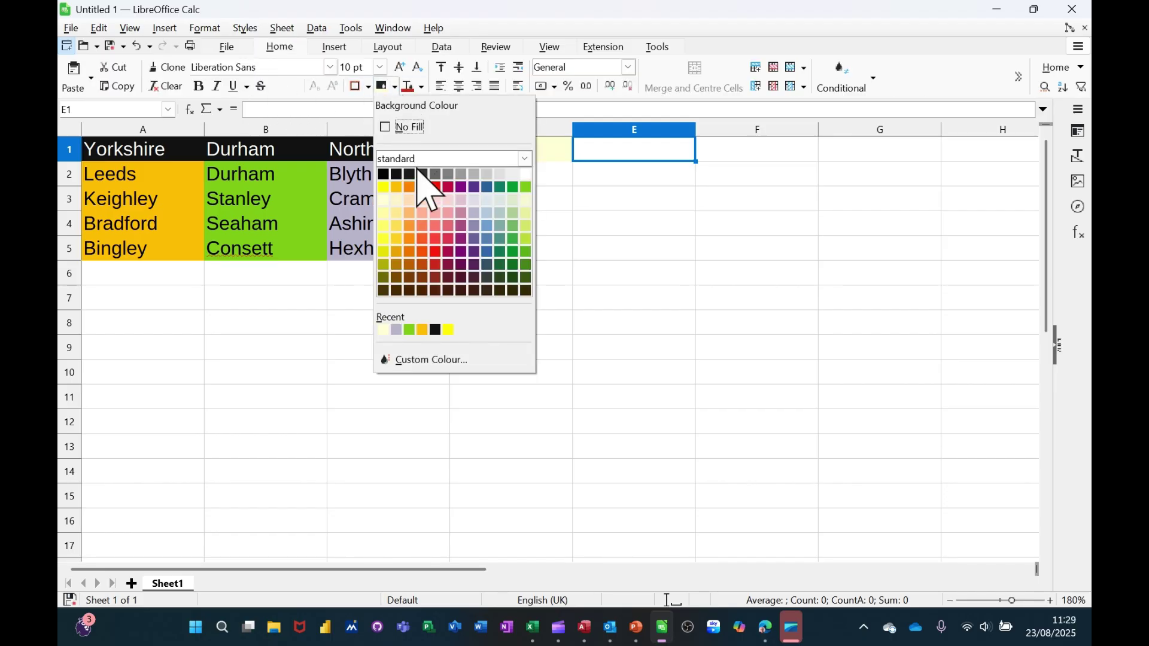
left_click(436, 213)
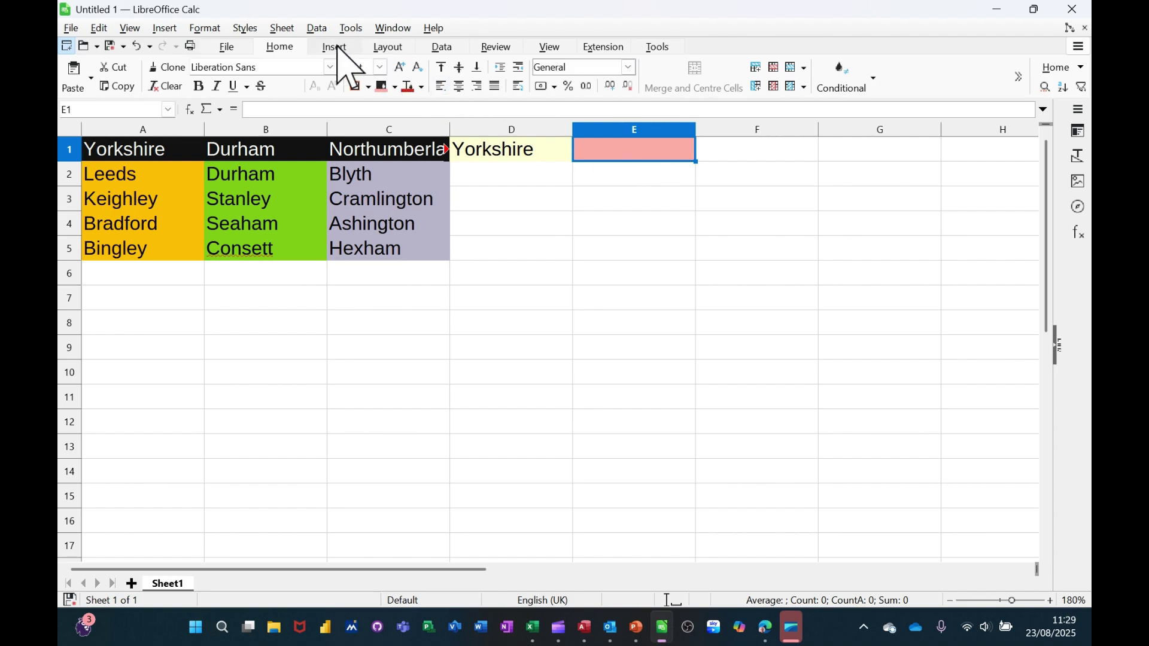
left_click(449, 51)
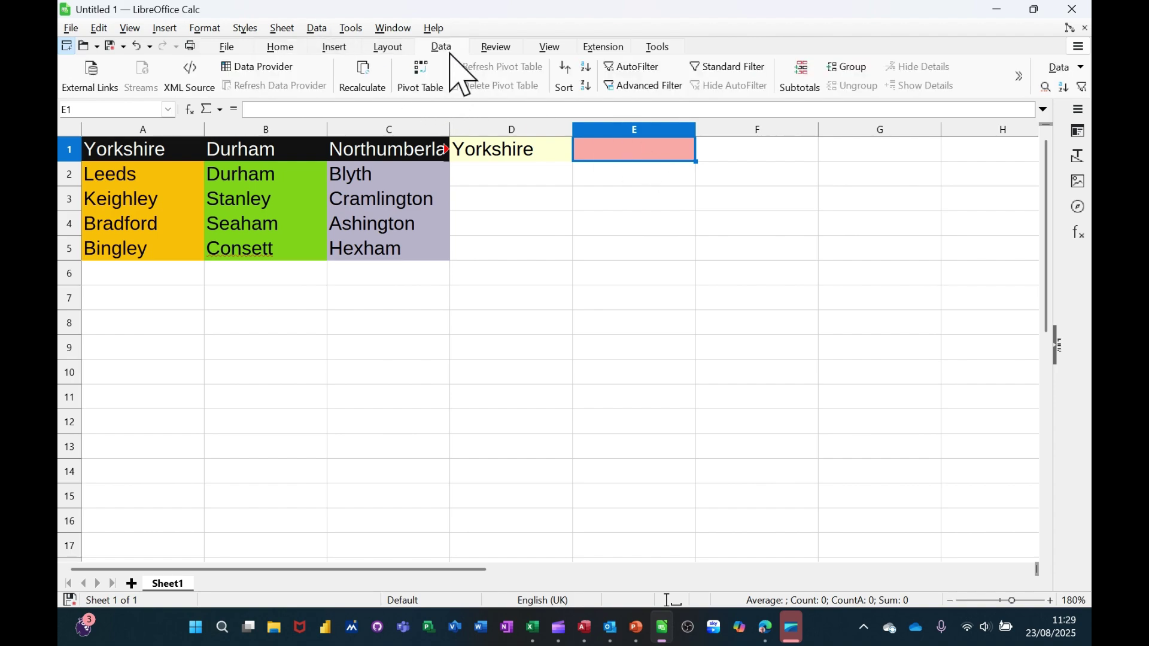
In E1's Validity settings, allow Cell range with the source =indirect(D1)
left_click(1021, 77)
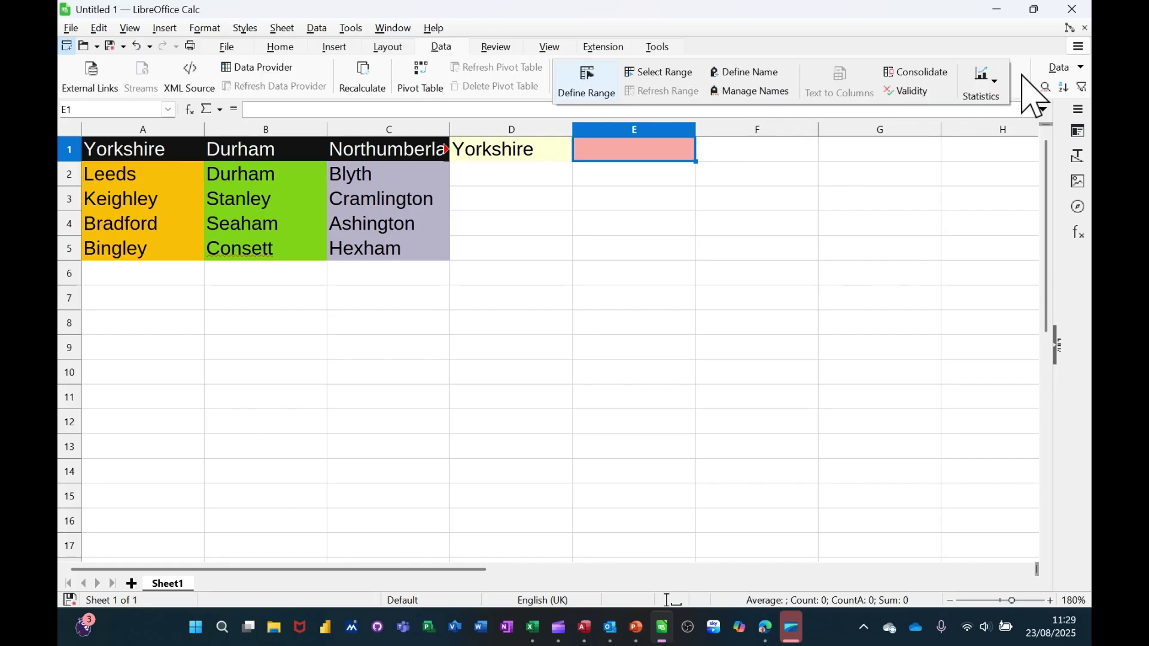
left_click(916, 95)
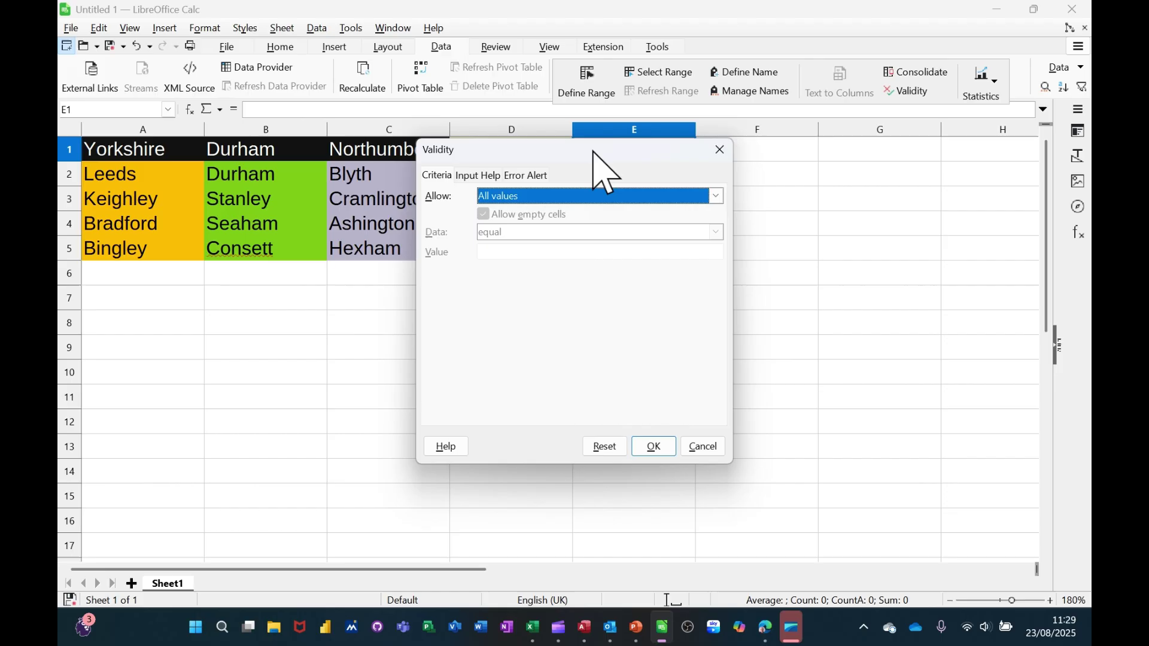
left_click_drag(595, 152, 785, 201)
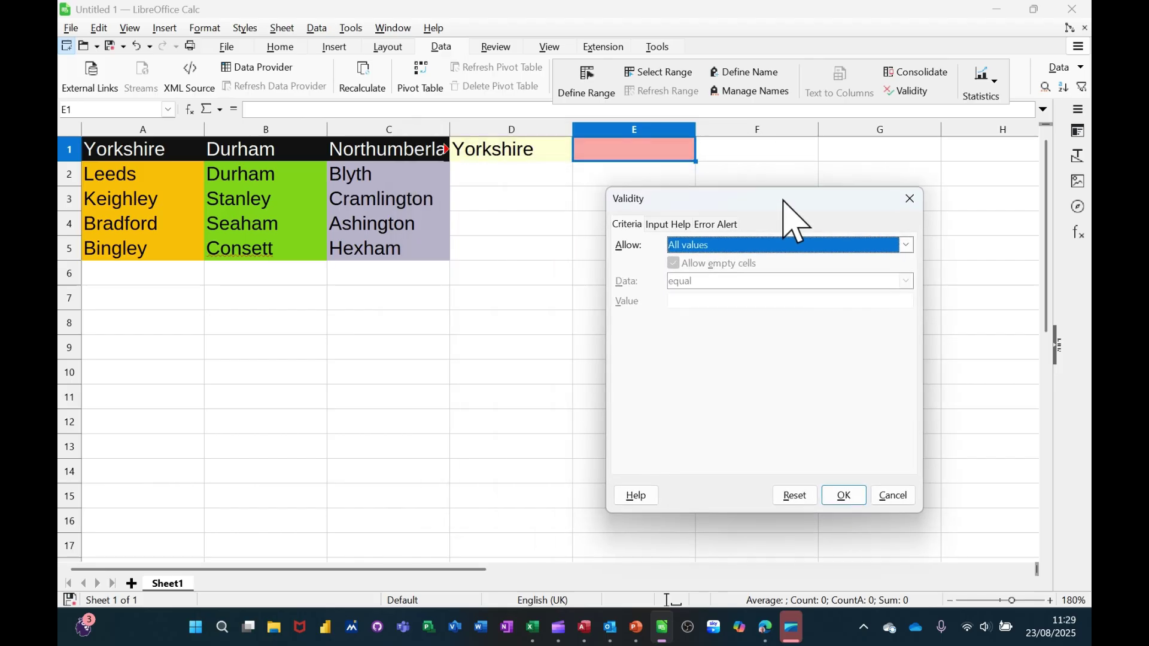
left_click(906, 244)
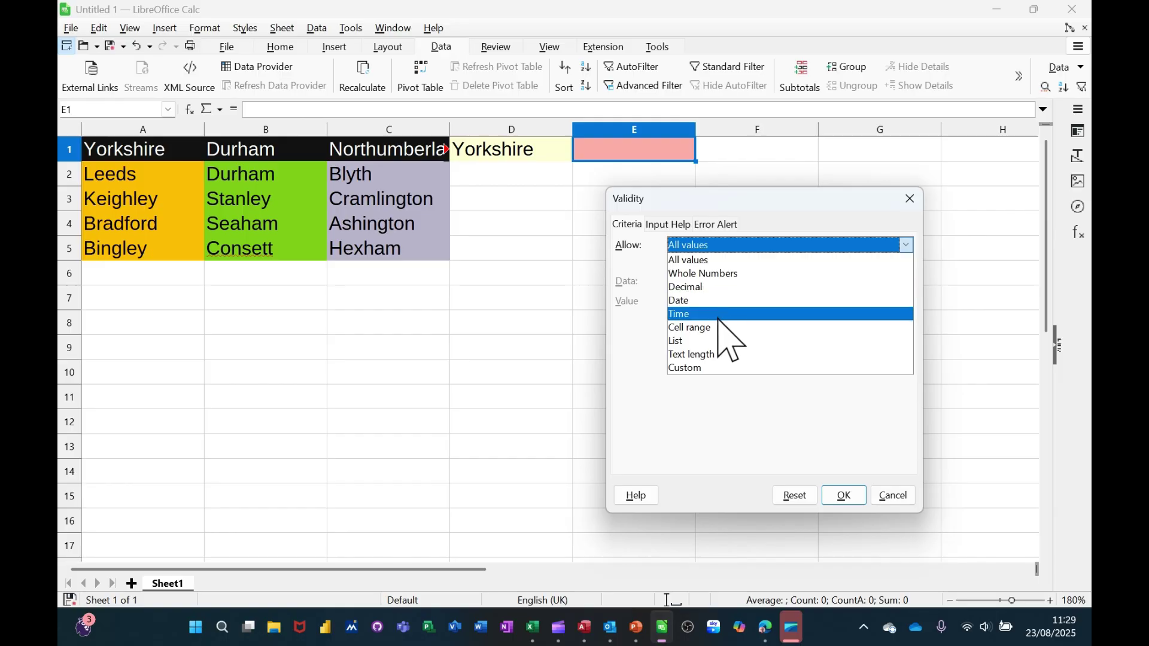
left_click(726, 352)
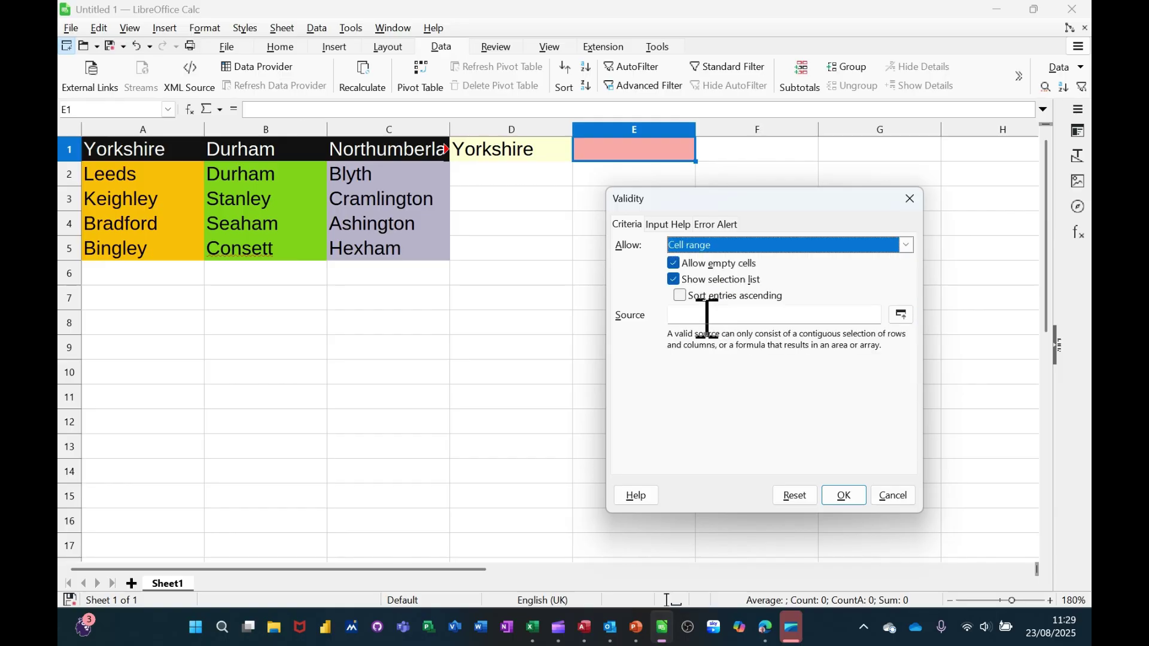
left_click(702, 317)
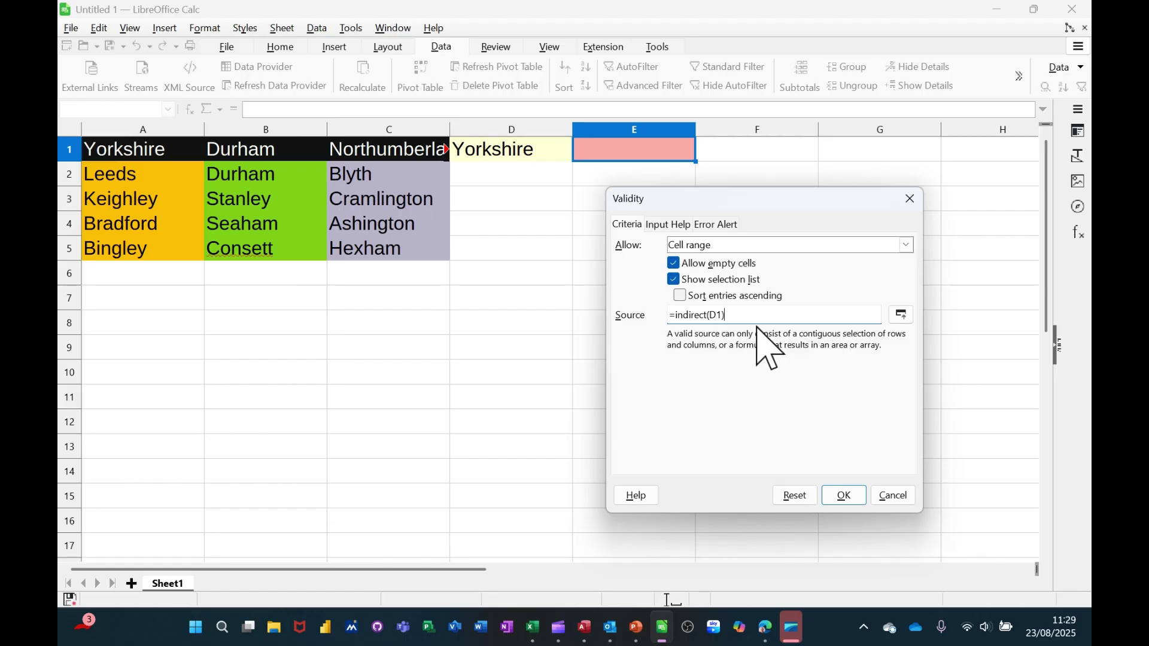
Apply the validity settings to E1 and check its new town list
left_click(843, 496)
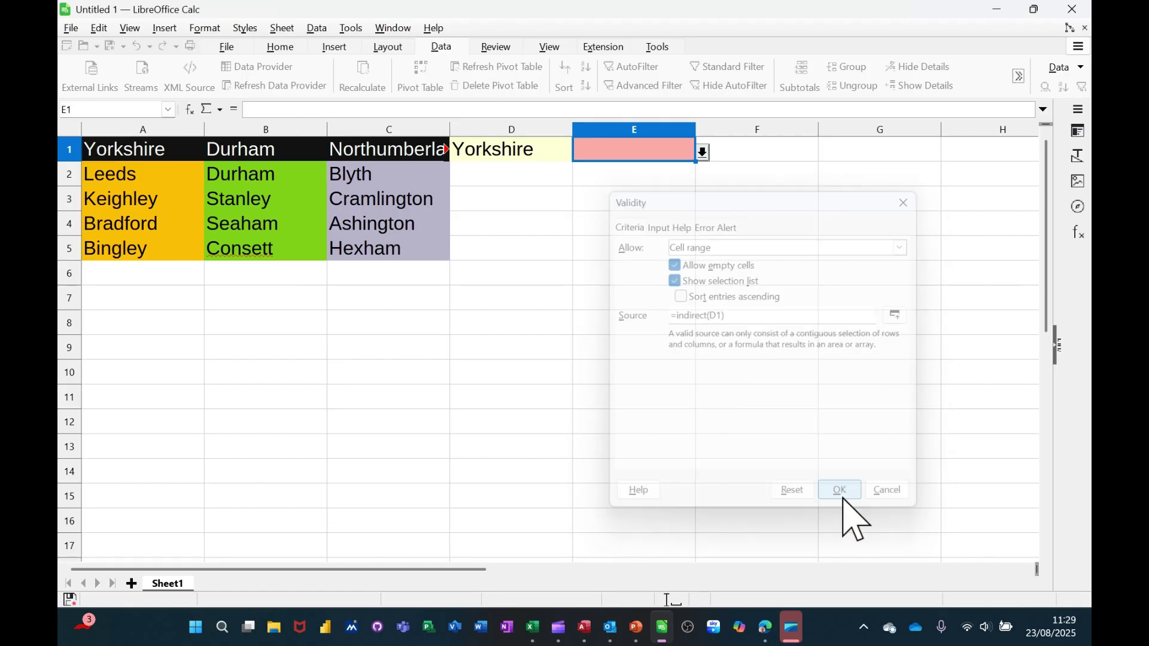
left_click(703, 153)
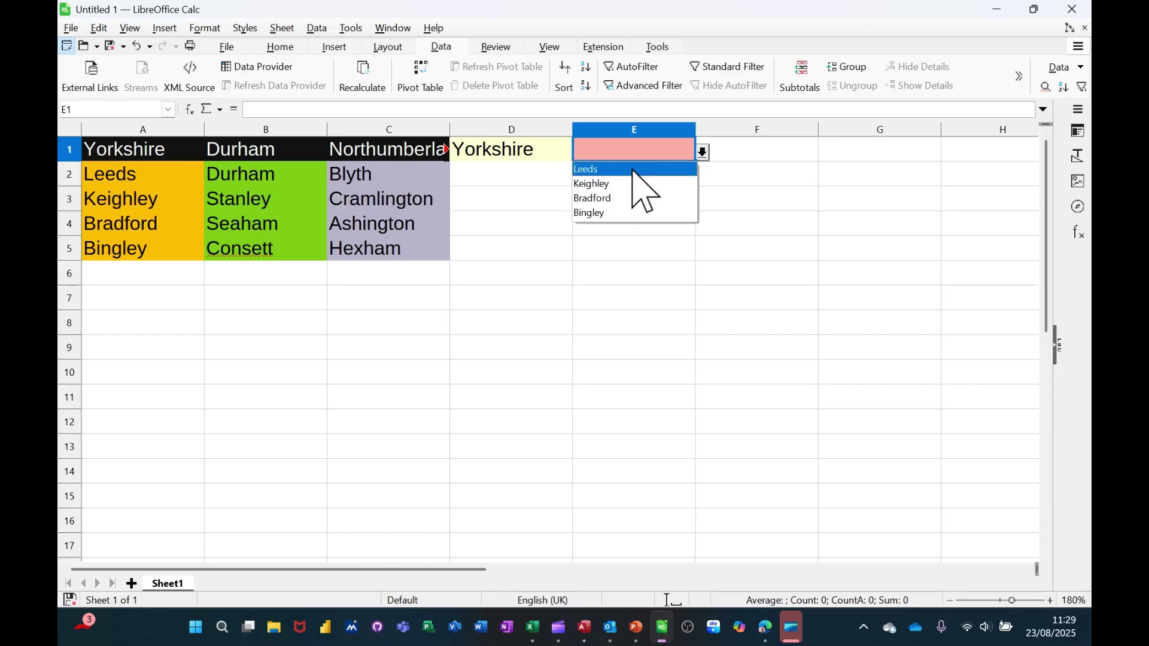
left_click(528, 150)
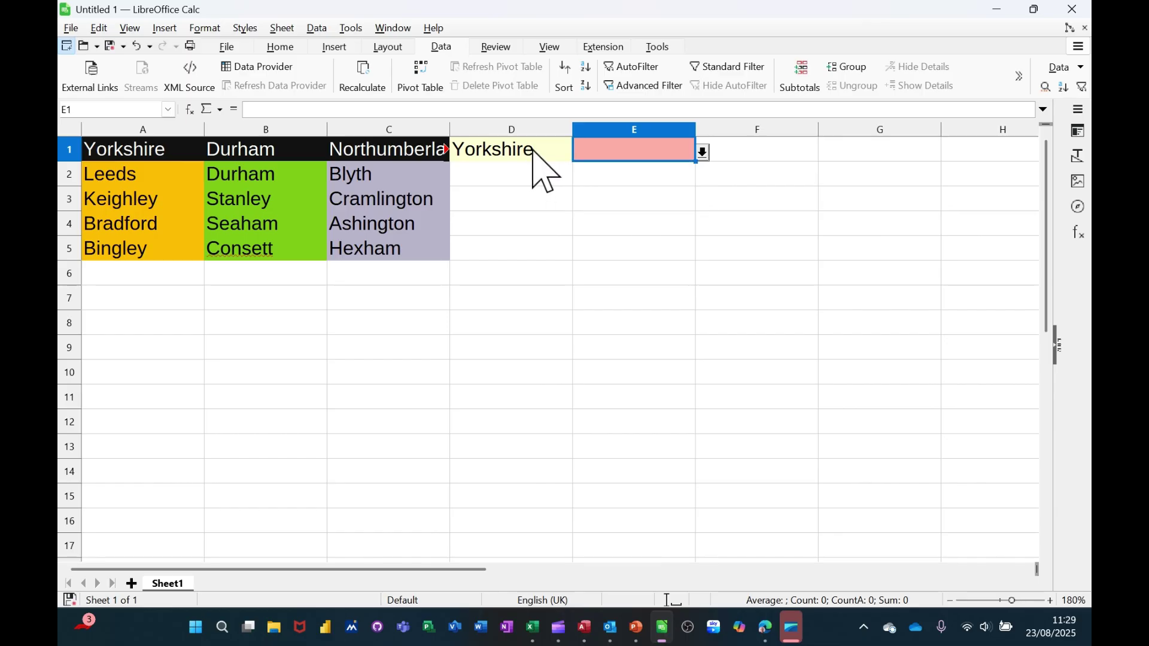
Switch county D1 to Durham and check that E1 lists Durham's towns
left_click(536, 153)
left_click(580, 153)
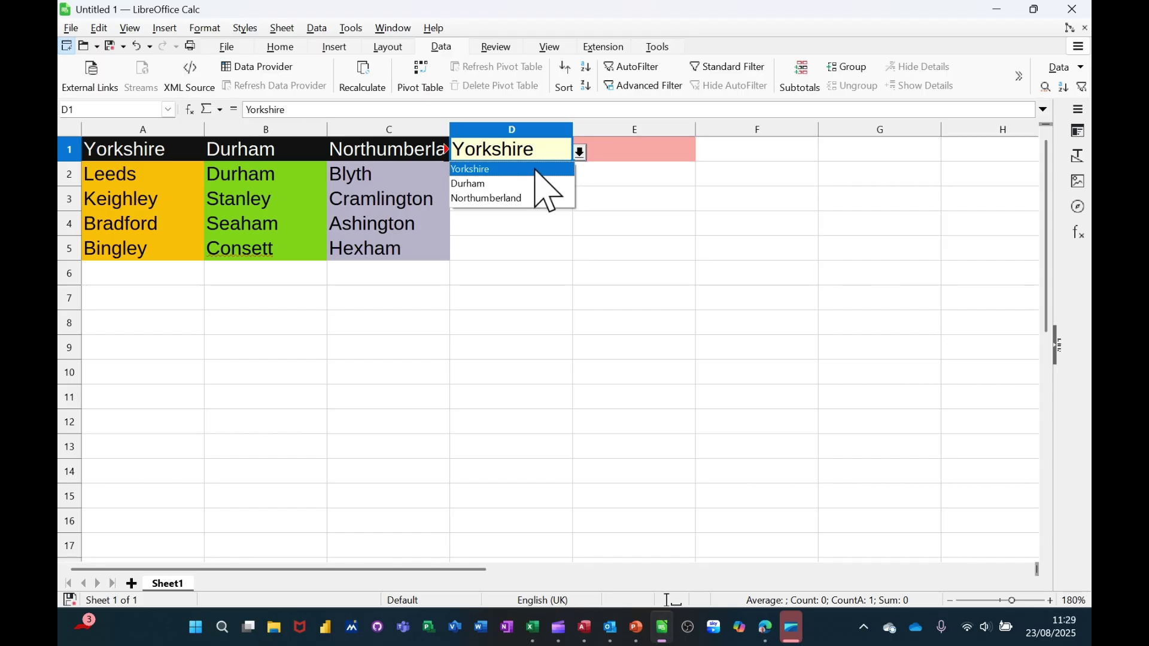
left_click(478, 185)
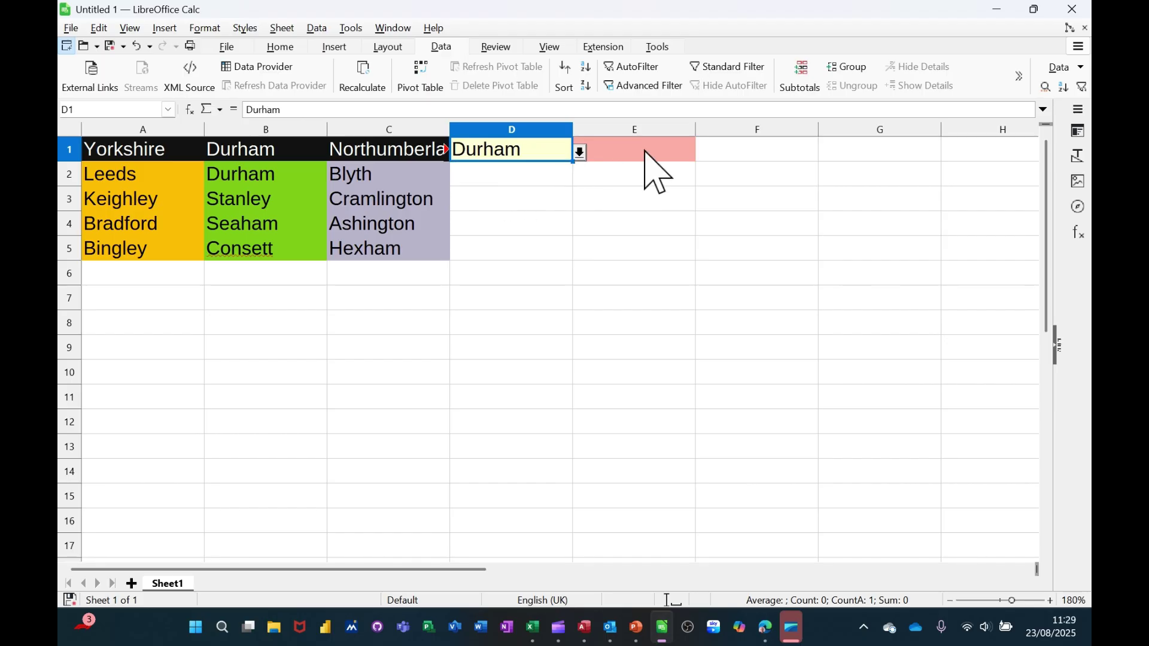
left_click(675, 157)
left_click(704, 151)
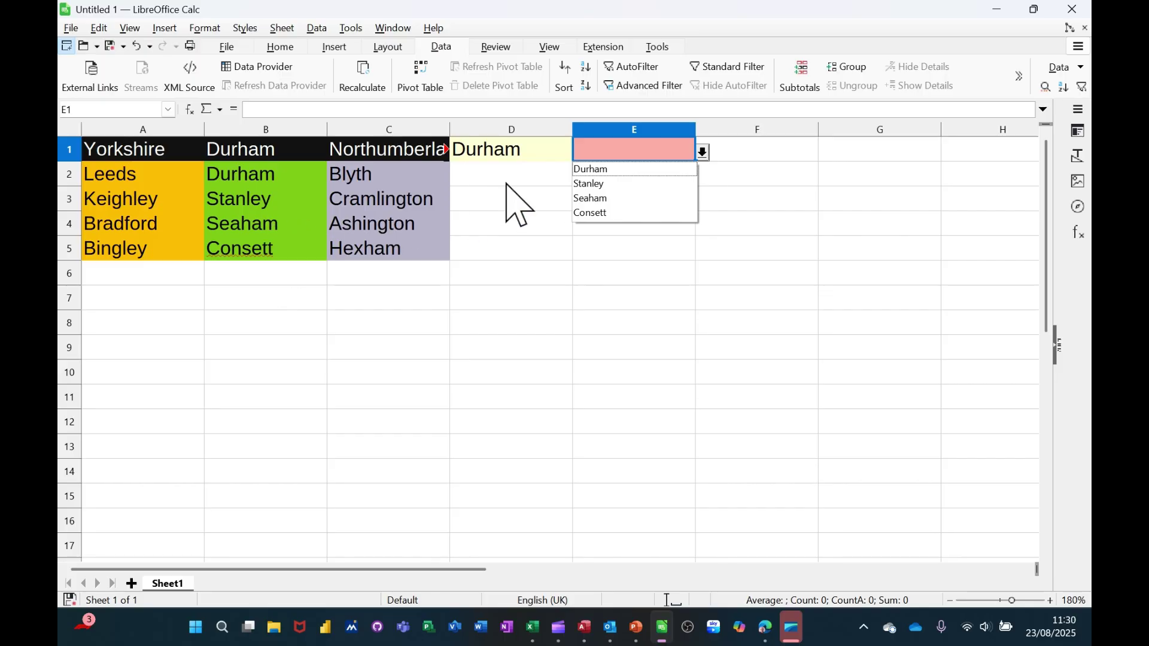
left_click(536, 179)
Switch D1 to Northumberland so E1 offers Blyth, Cramlington, Ashington and Hexham
left_click(565, 158)
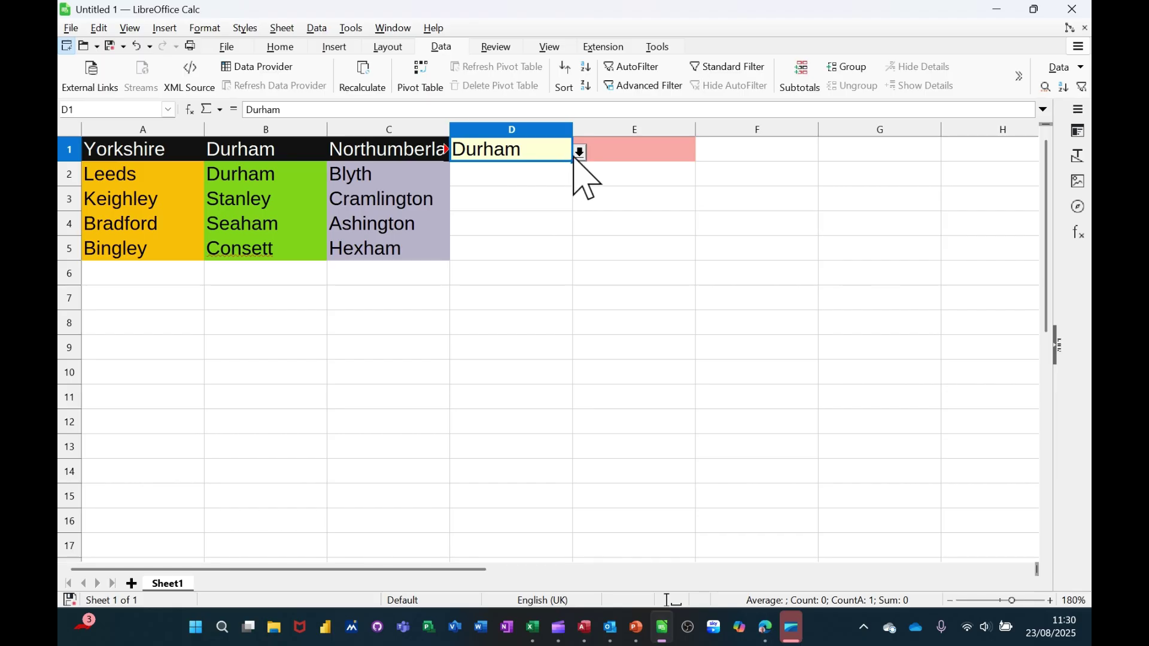
left_click(576, 155)
left_click(512, 200)
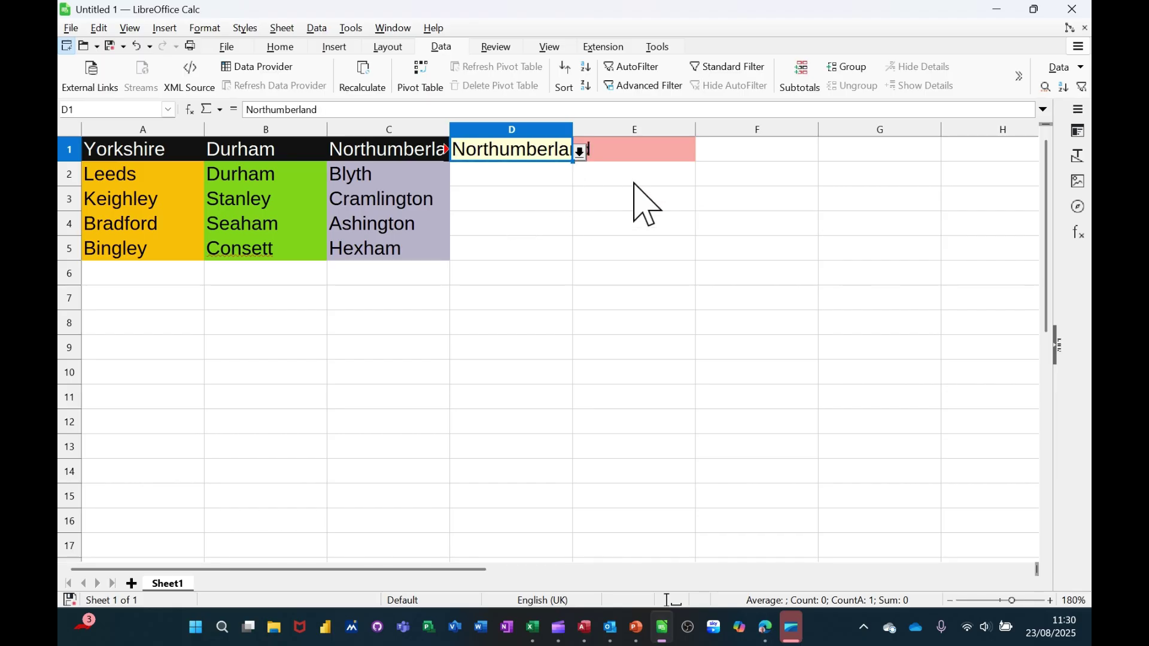
left_click(655, 153)
left_click(704, 152)
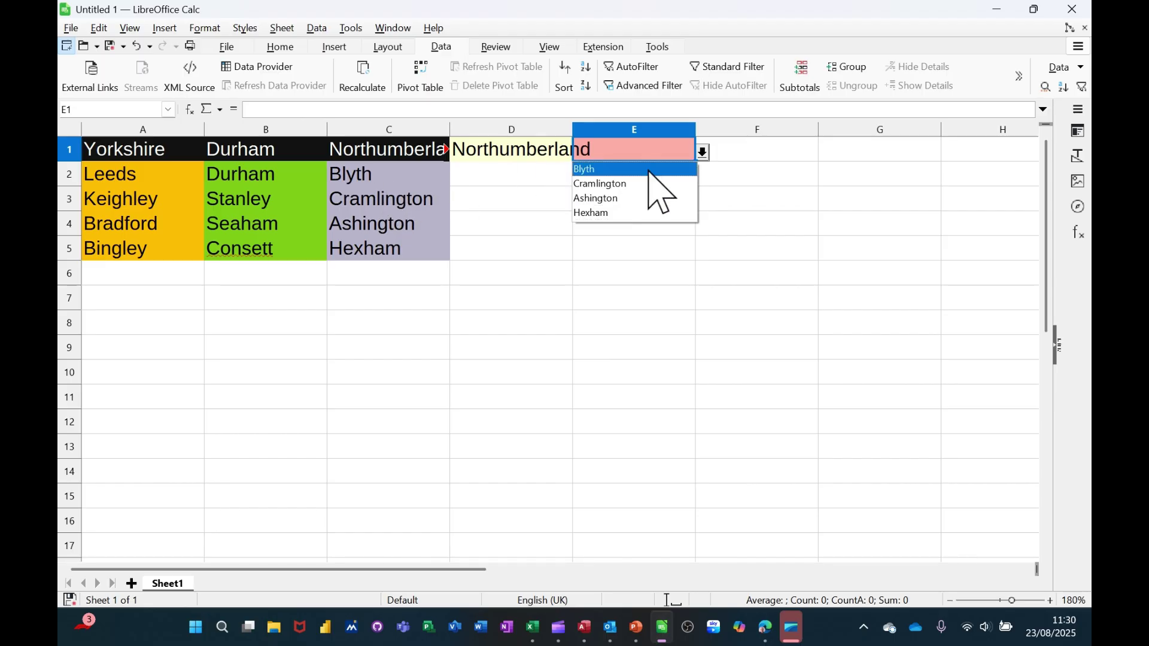
Choose Blyth in E1 from the Northumberland town list
key("Escape")
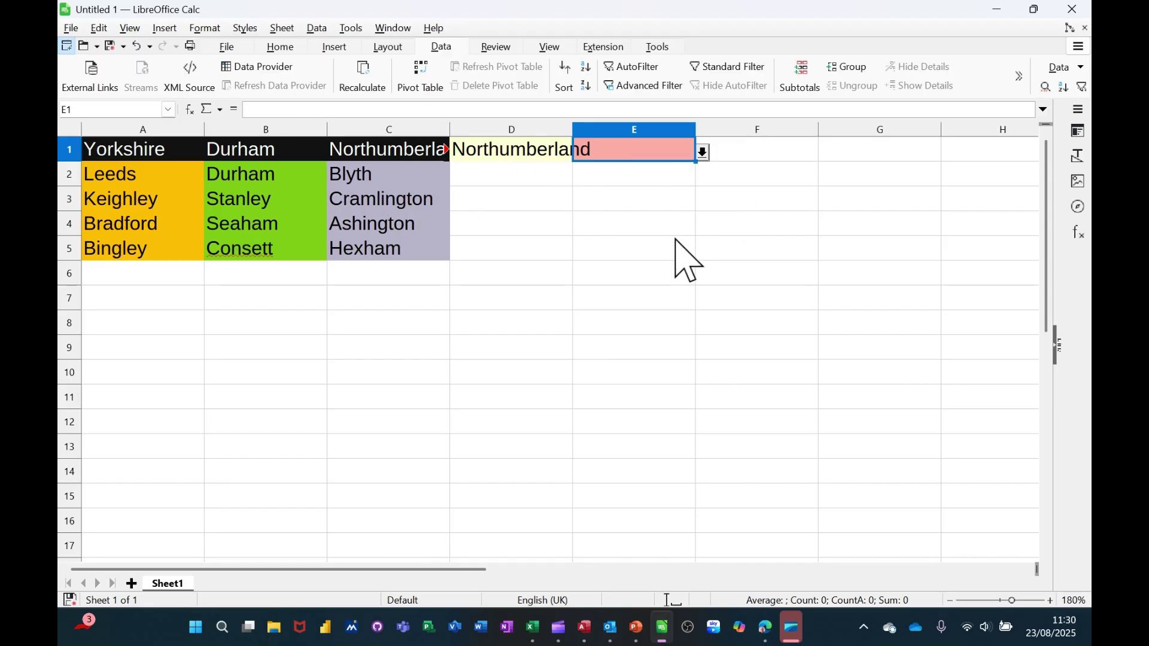
left_click(704, 153)
left_click(642, 172)
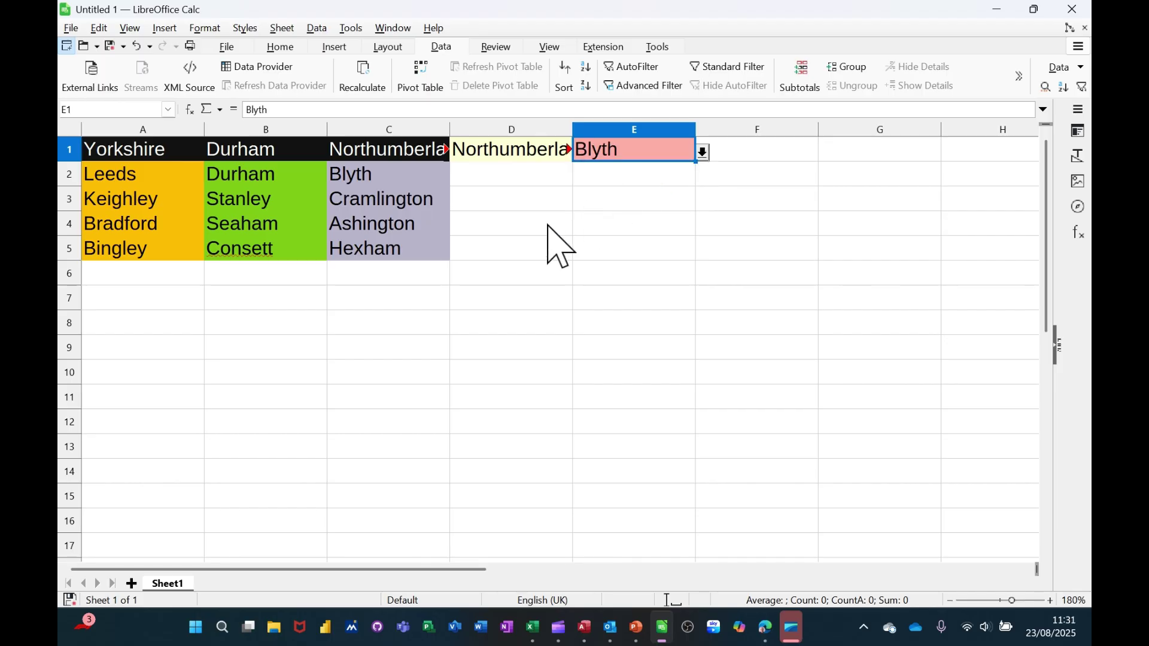